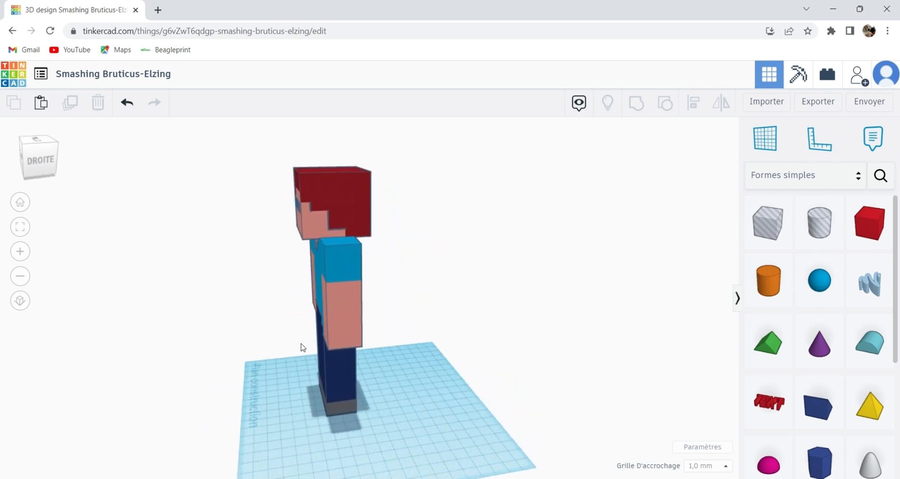
Examine the finished blocky character model from the front, sides and back.
right_drag(373, 342, 283, 330)
right_drag(475, 338, 414, 339)
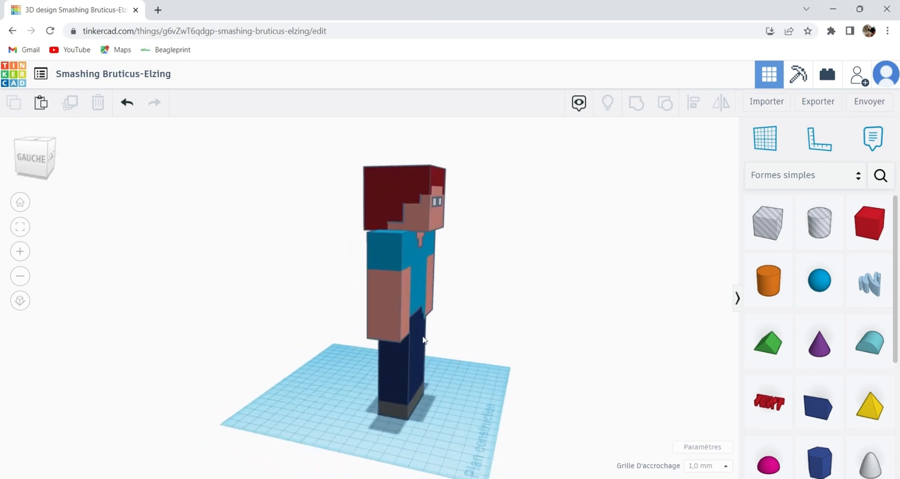
right_drag(484, 341, 375, 335)
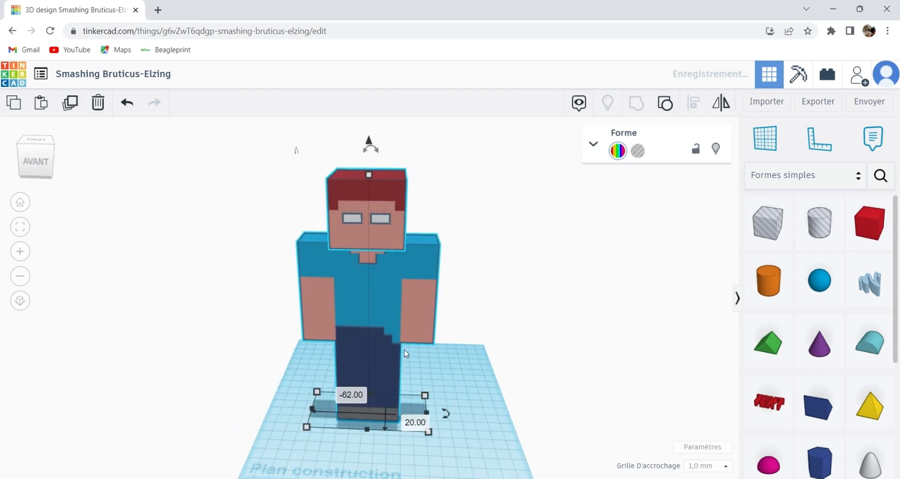
click(460, 360)
right_drag(460, 360, 274, 345)
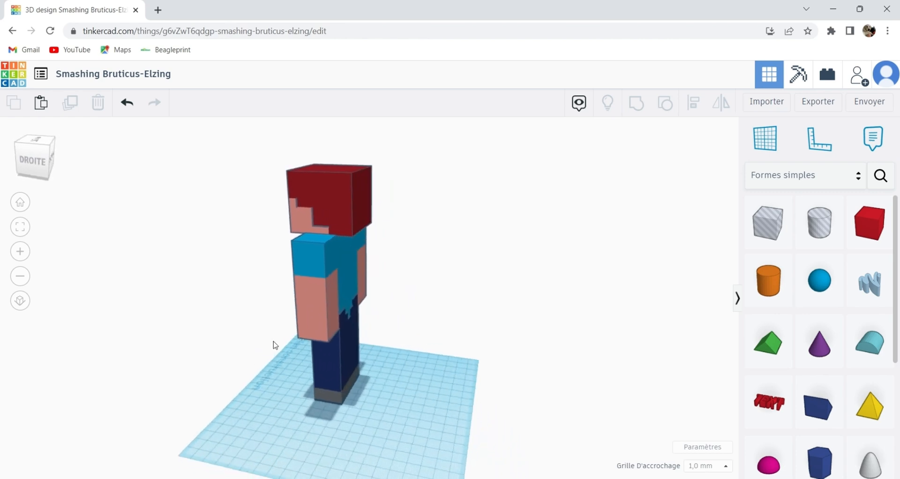
right_drag(374, 343, 227, 327)
right_drag(475, 337, 398, 336)
right_drag(492, 340, 342, 338)
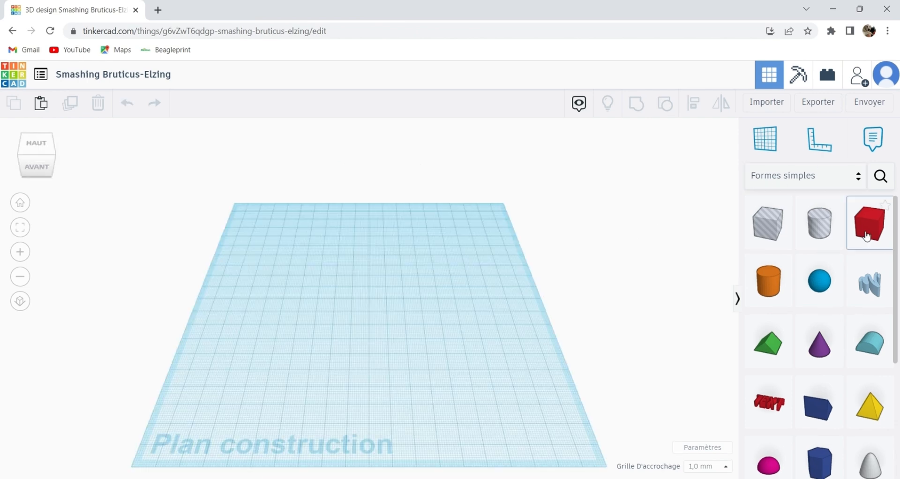
Place a box on the workplane and set its height.
drag(867, 237, 334, 279)
right_drag(333, 280, 396, 273)
click(325, 254)
click(383, 272)
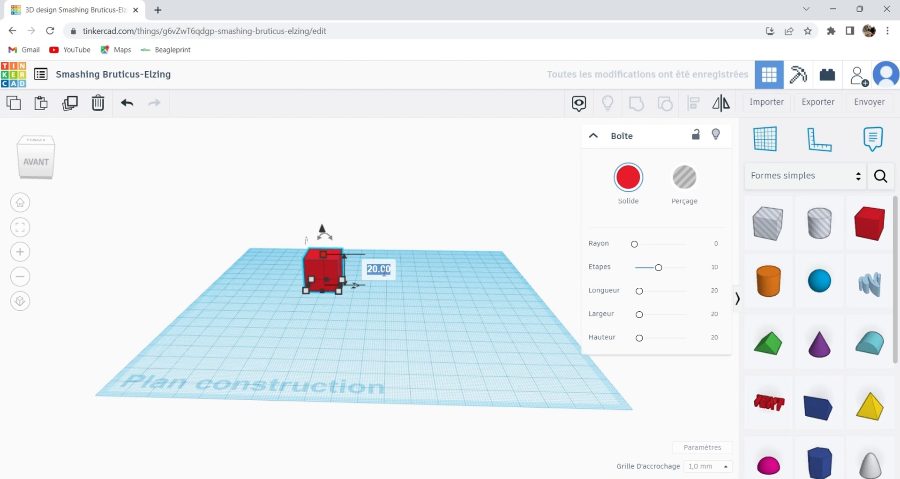
key(Return)
right_drag(366, 334, 366, 354)
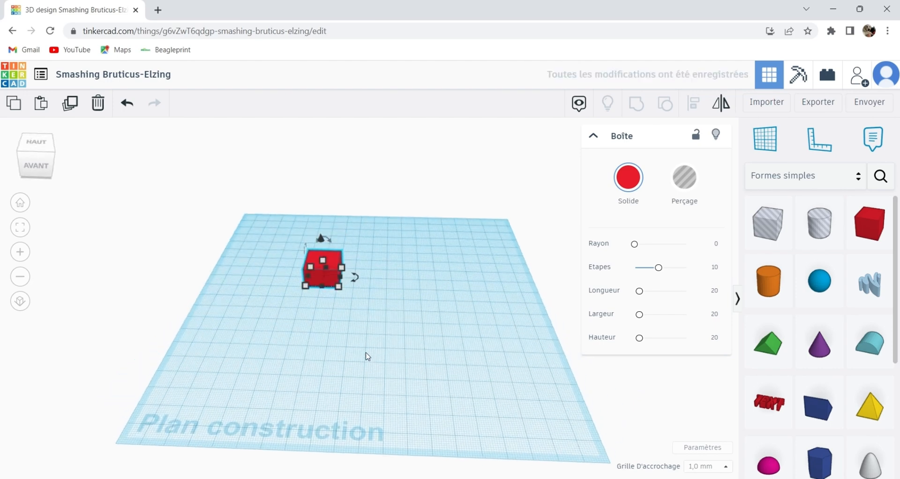
Set the box's width to 48 mm and its depth to 24 mm.
click(593, 137)
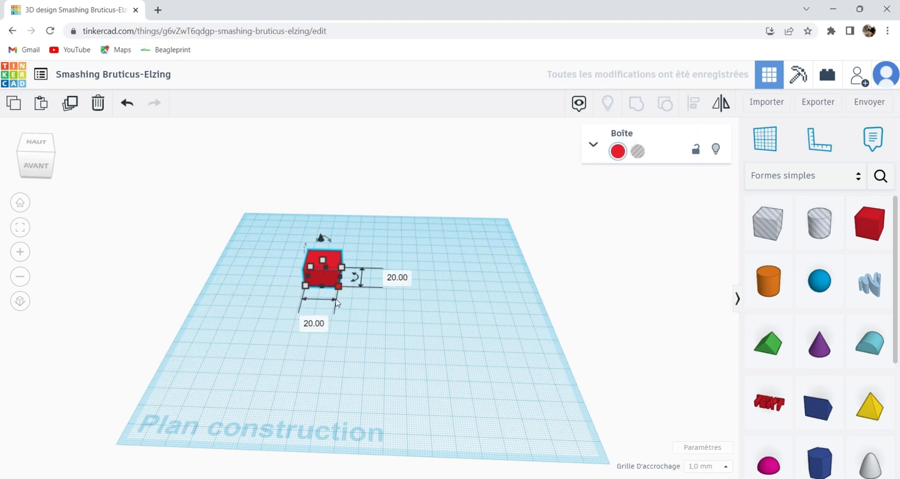
text(4)
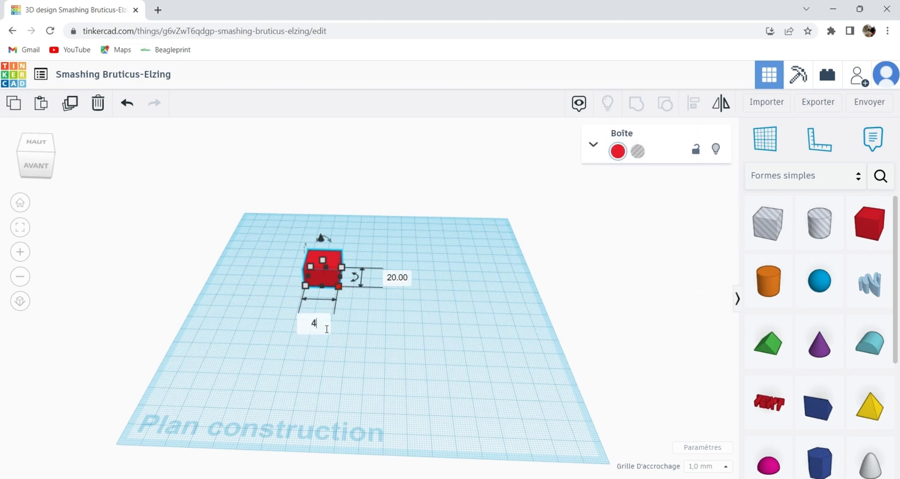
text(8)
key(Tab)
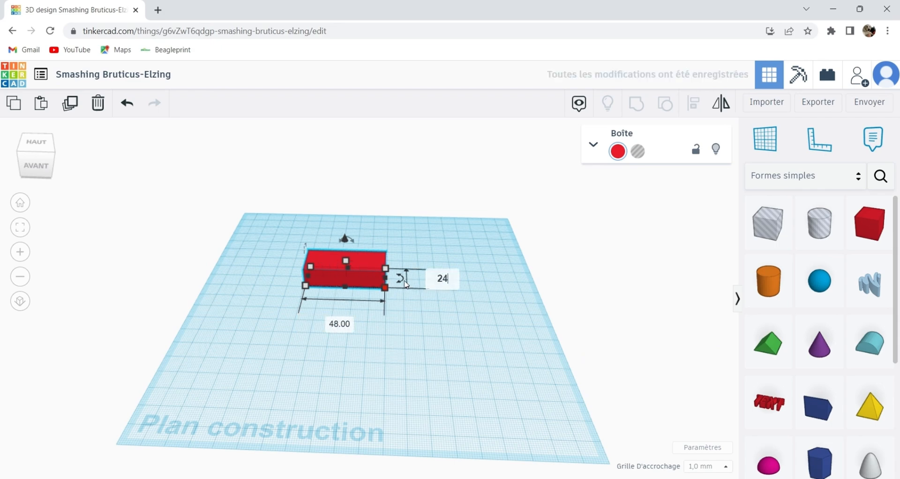
key(Return)
click(462, 301)
middle_drag(464, 301, 447, 304)
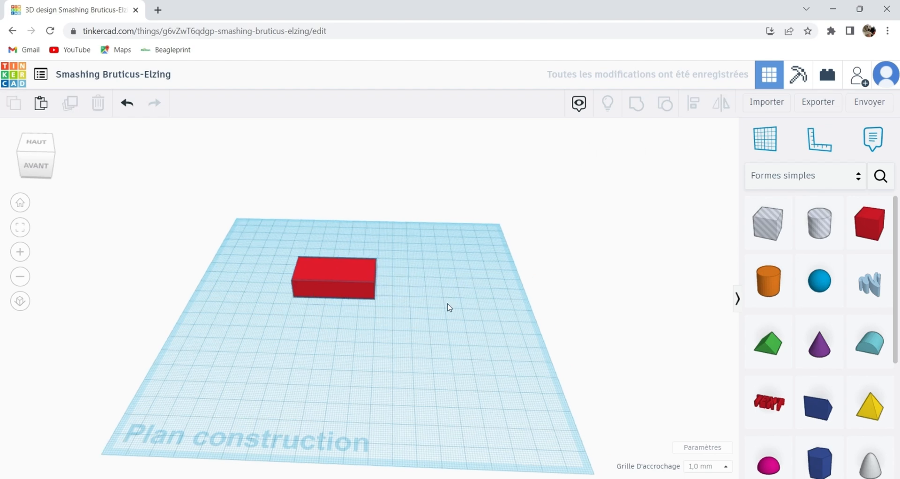
Colour the 48 mm wide box dark grey.
right_drag(449, 307, 364, 283)
click(364, 283)
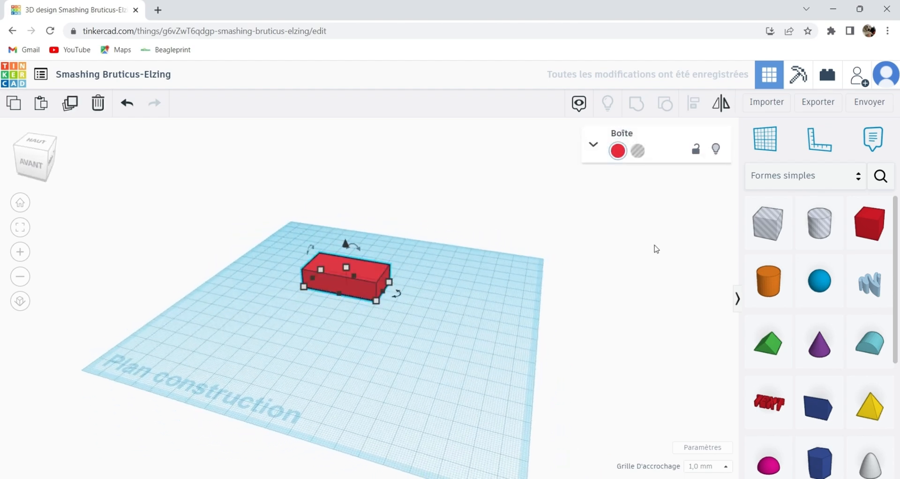
click(617, 154)
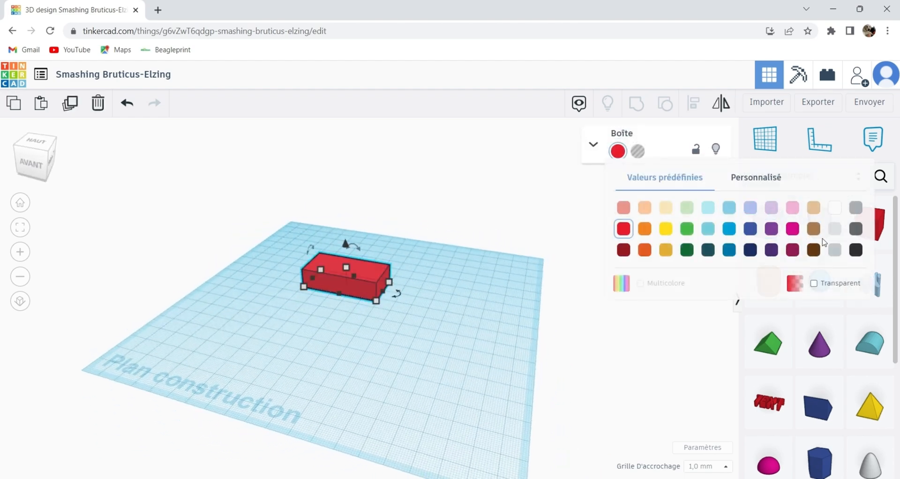
click(852, 231)
Move the grey box 38 mm to the left and 54 mm back, to the rear corner of the workplane.
right_drag(479, 329, 339, 322)
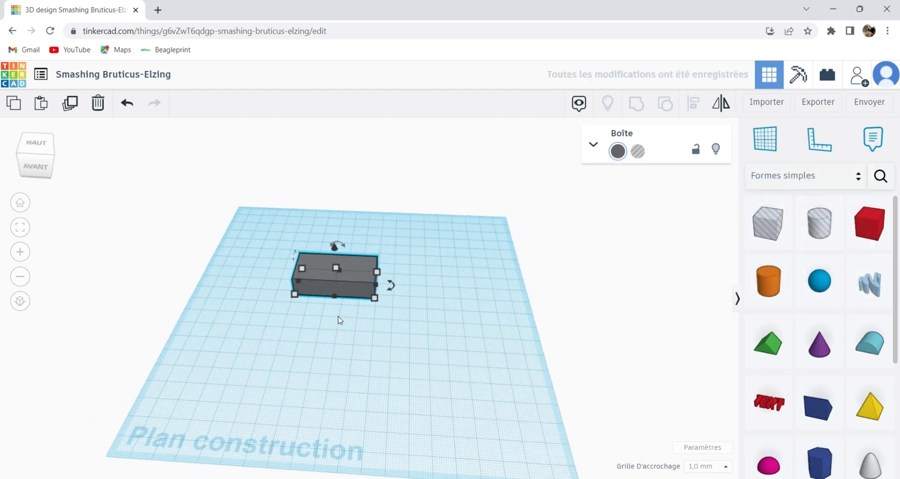
drag(350, 283, 303, 227)
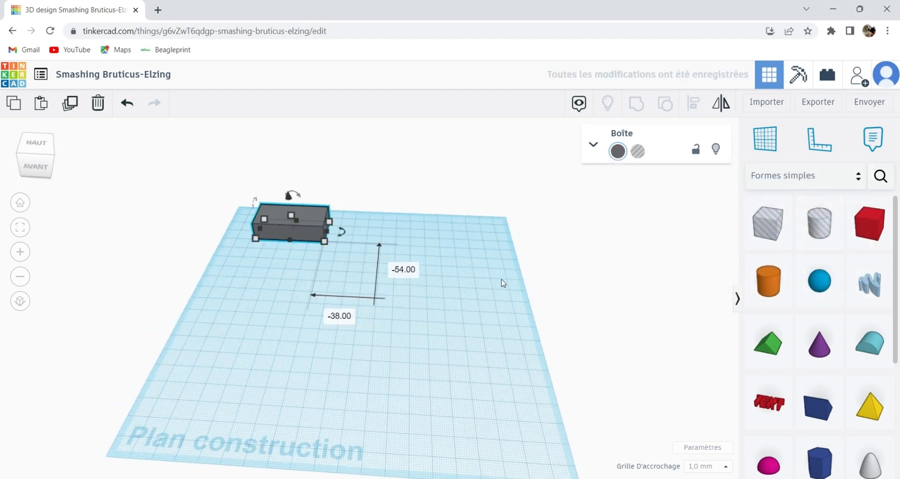
right_drag(473, 276, 470, 267)
middle_drag(467, 275, 502, 238)
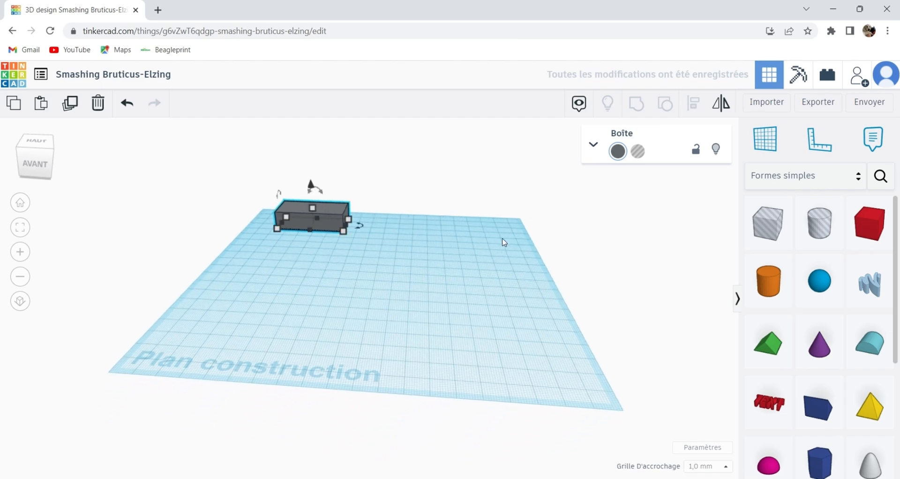
Add a second box and size it 48 mm wide, 24 mm deep and 60 mm high.
drag(870, 231, 360, 294)
mouse_move(359, 273)
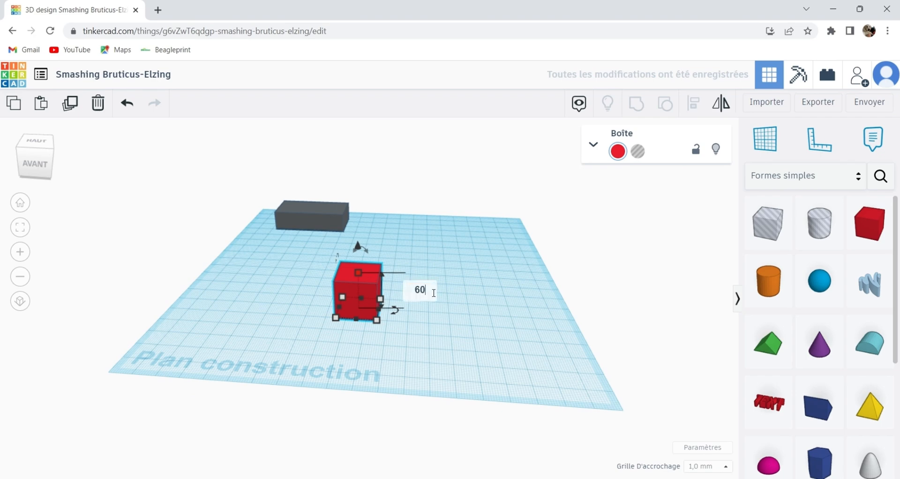
key(Return)
mouse_move(376, 320)
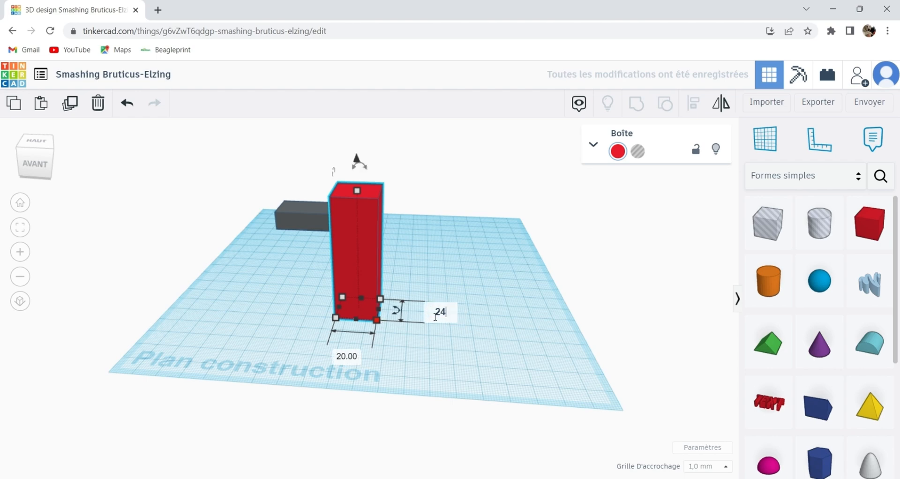
click(356, 360)
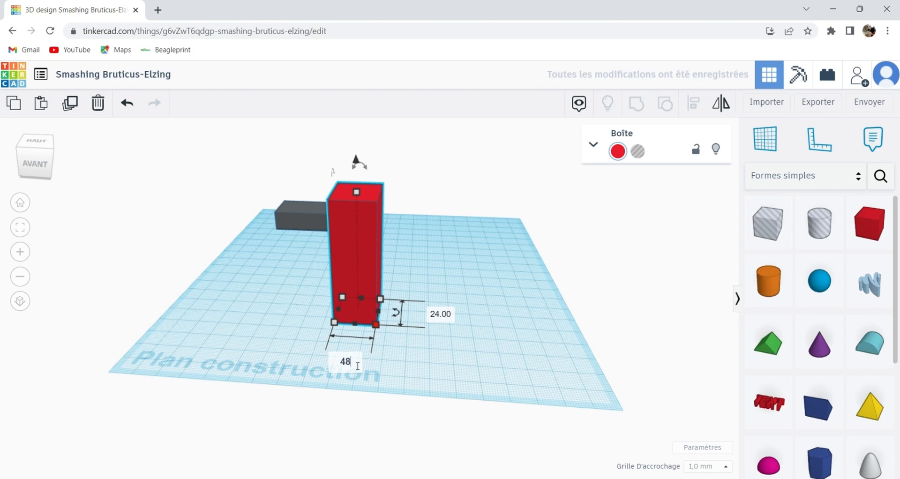
key(Return)
Move the tall red box to the rear right area of the workplane, clear of the grey box.
click(464, 378)
right_drag(465, 378, 486, 358)
drag(420, 302, 461, 257)
Add a third box in front of the tall box and set its height to 6 mm.
drag(882, 235, 362, 297)
click(446, 294)
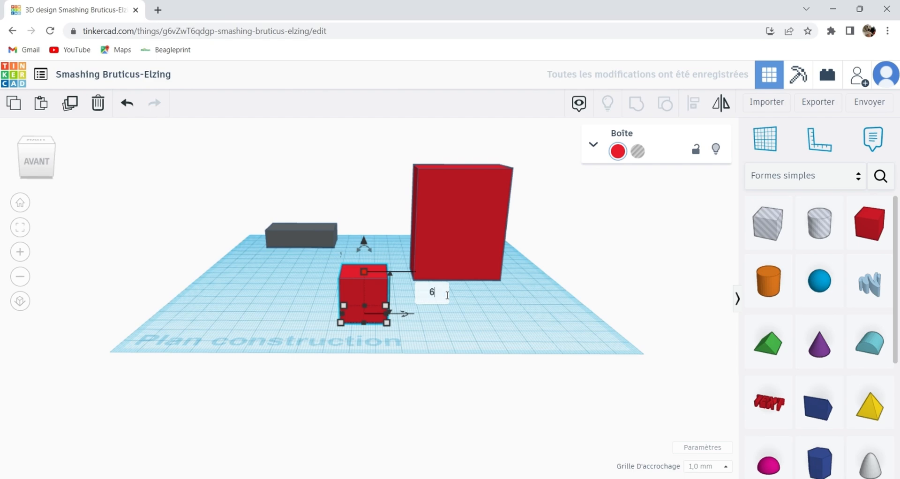
text(6)
key(Return)
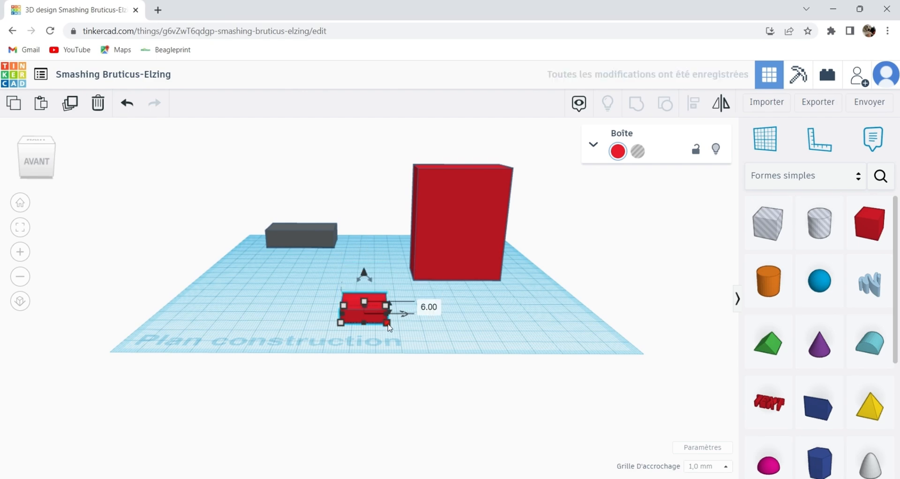
Make the flat red box 42 mm wide and 24 mm deep, and shift it 21 mm back and 2 mm left.
right_drag(483, 321, 393, 334)
mouse_move(349, 332)
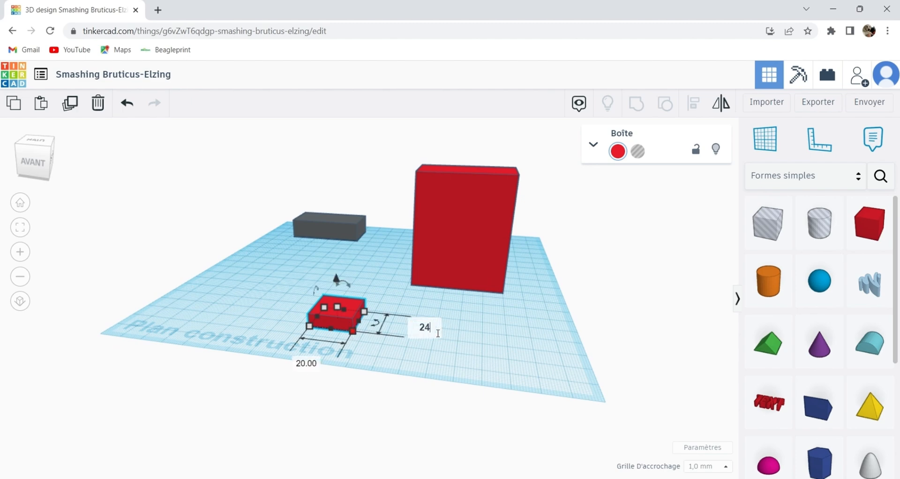
text(24)
click(309, 365)
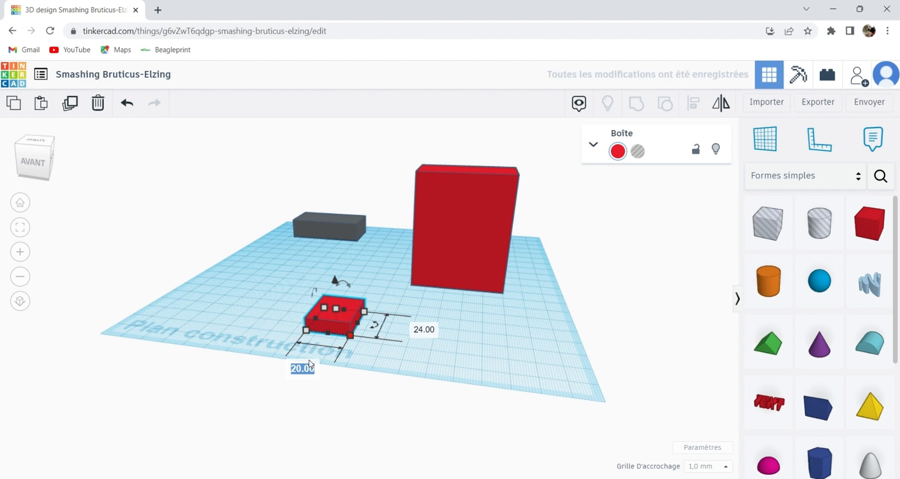
key(Return)
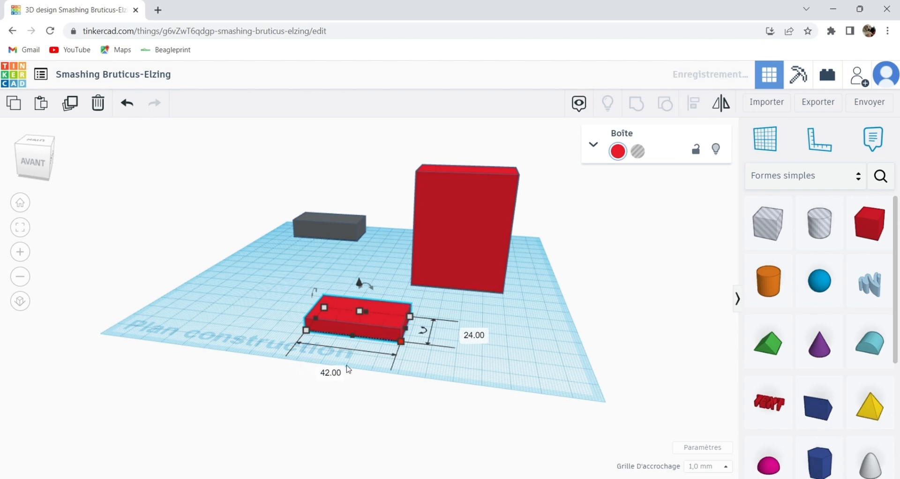
drag(407, 337, 387, 308)
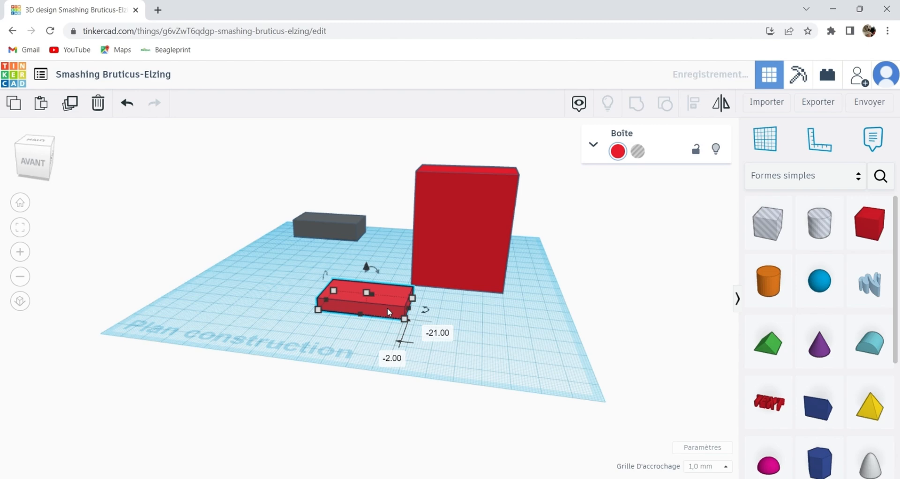
Duplicate the flat red box in front of the original and set the copy's width to 36 mm.
click(71, 105)
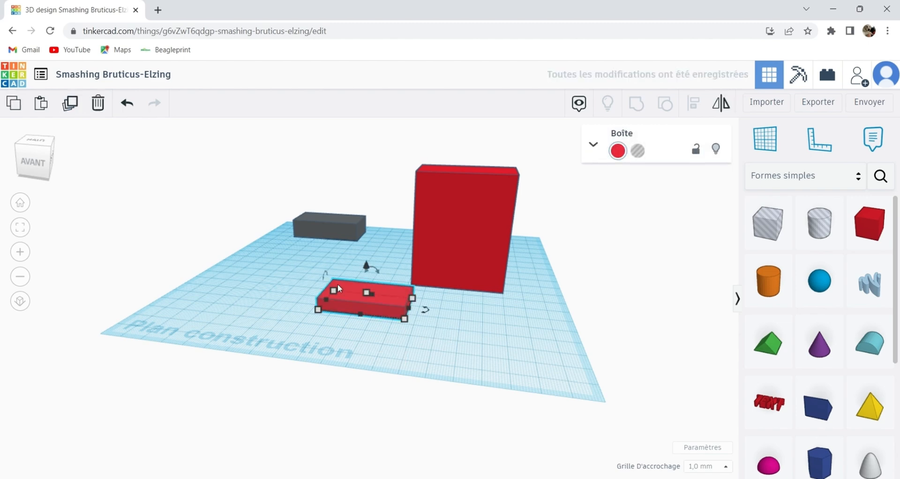
drag(400, 306, 397, 342)
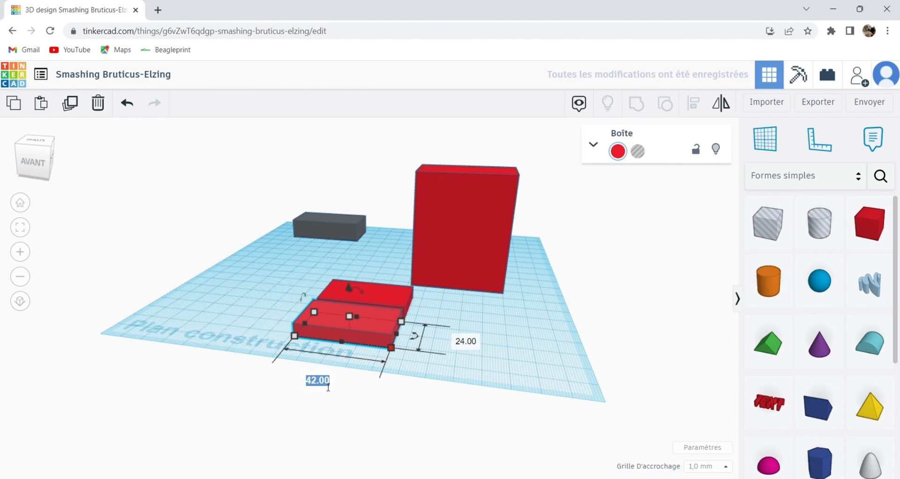
key(Return)
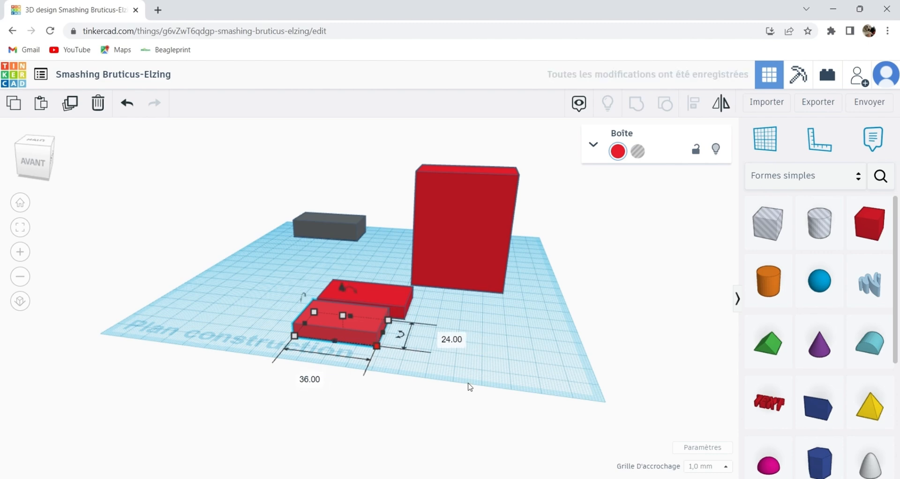
click(510, 350)
right_drag(510, 350, 521, 361)
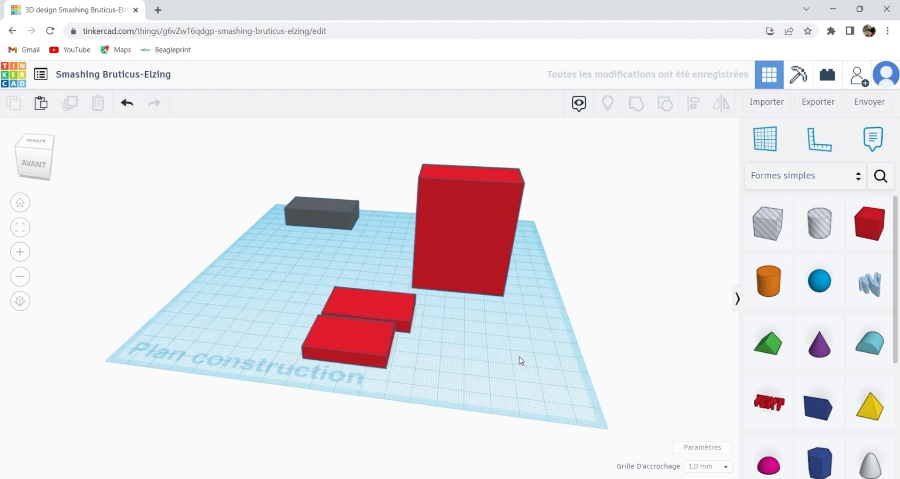
Add a small box beside the flat boxes and size it 15 mm wide, 12 mm deep and 12 mm high.
drag(869, 229, 482, 314)
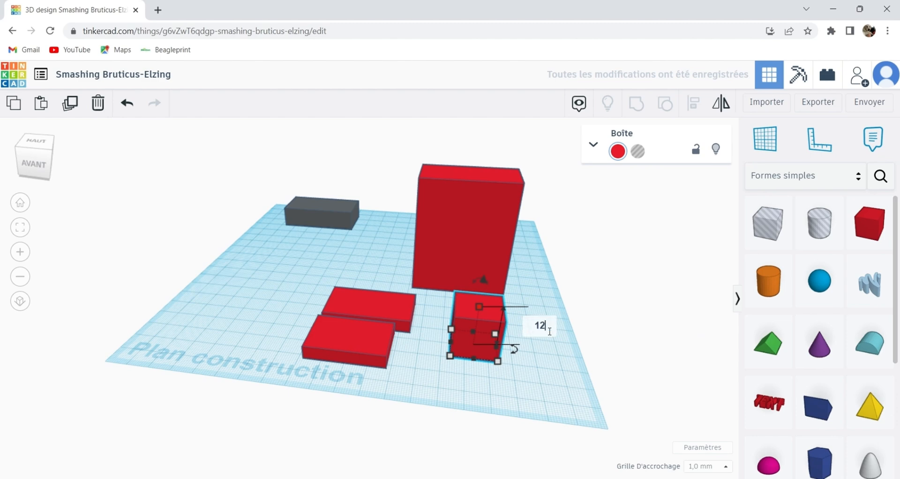
key(Return)
right_drag(570, 377, 562, 363)
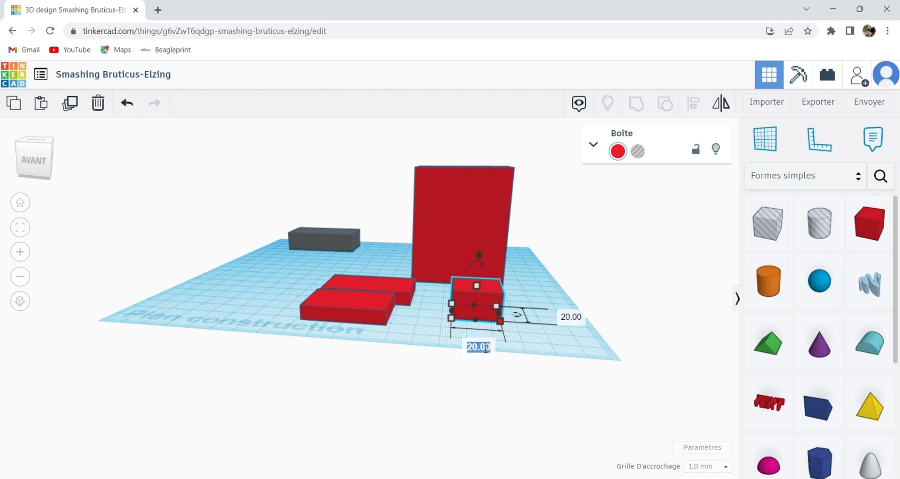
right_drag(532, 356, 460, 394)
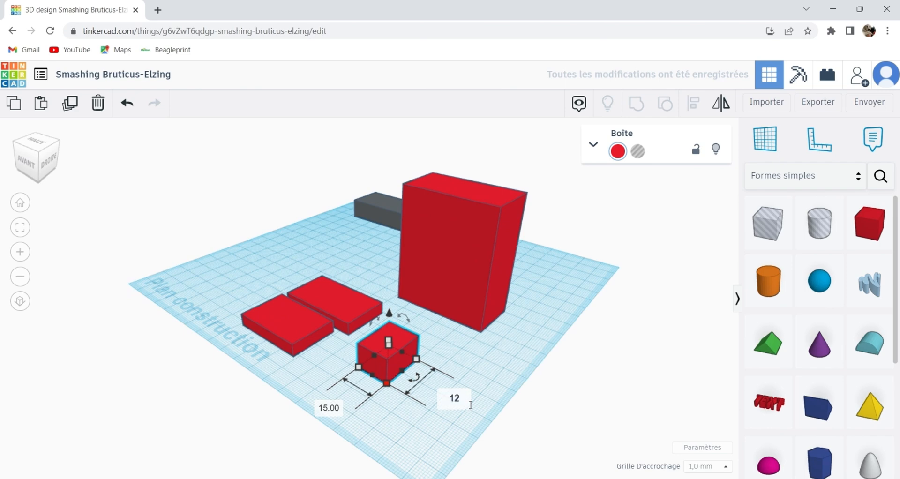
key(Return)
click(399, 434)
right_drag(398, 435, 374, 382)
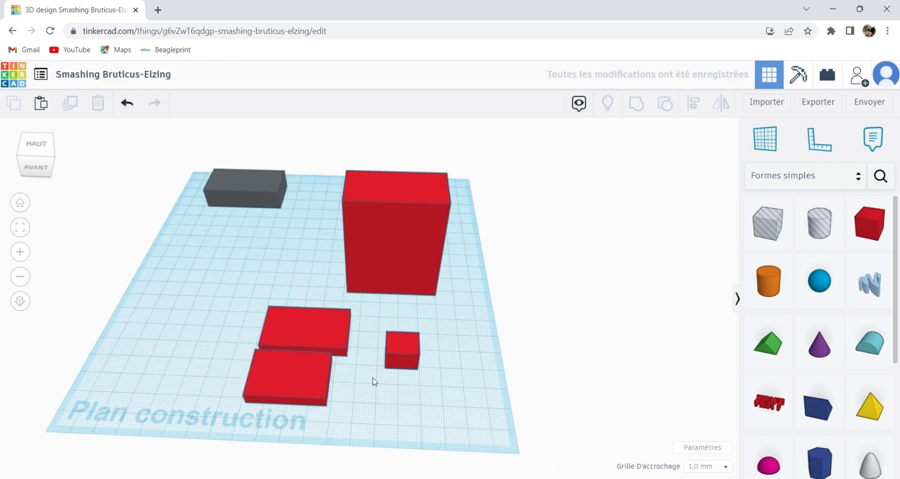
Select the four red boxes and colour them dark navy blue.
drag(267, 257, 483, 425)
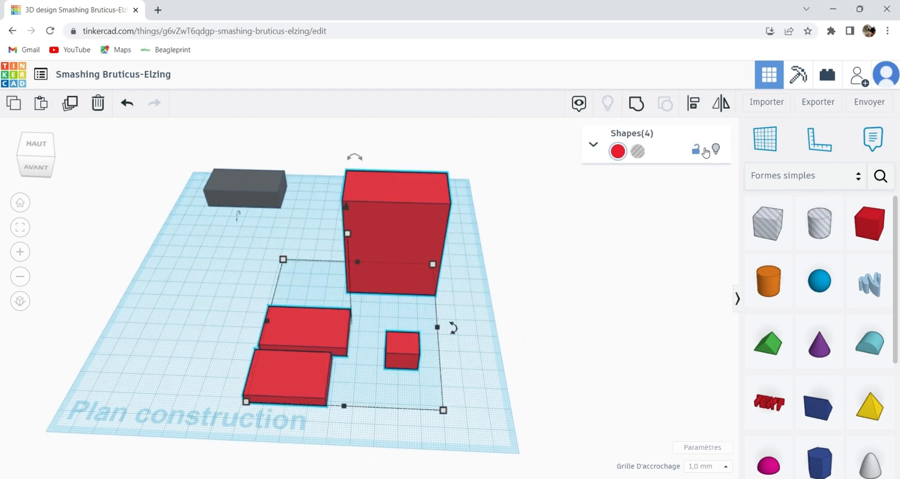
click(618, 151)
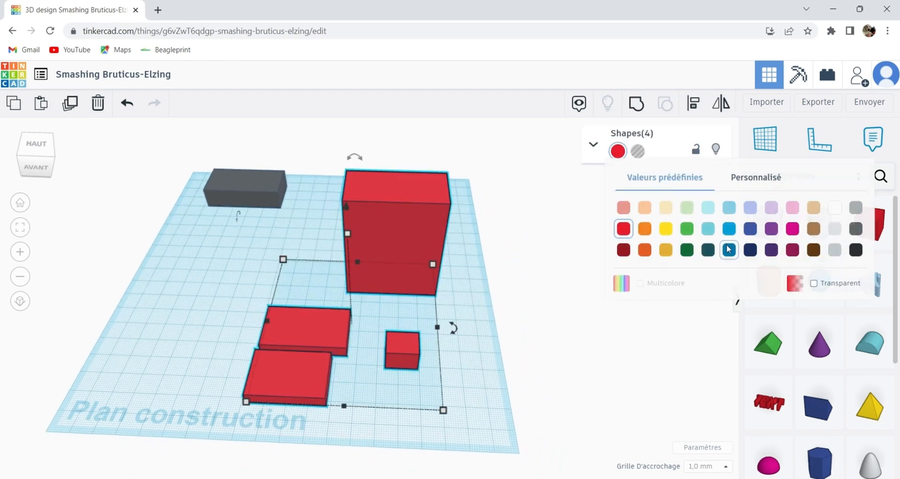
click(728, 248)
Raise the 42 mm wide flat box 60 mm and rest it on top of the tall box.
click(488, 327)
right_drag(488, 328, 345, 307)
drag(345, 308, 415, 133)
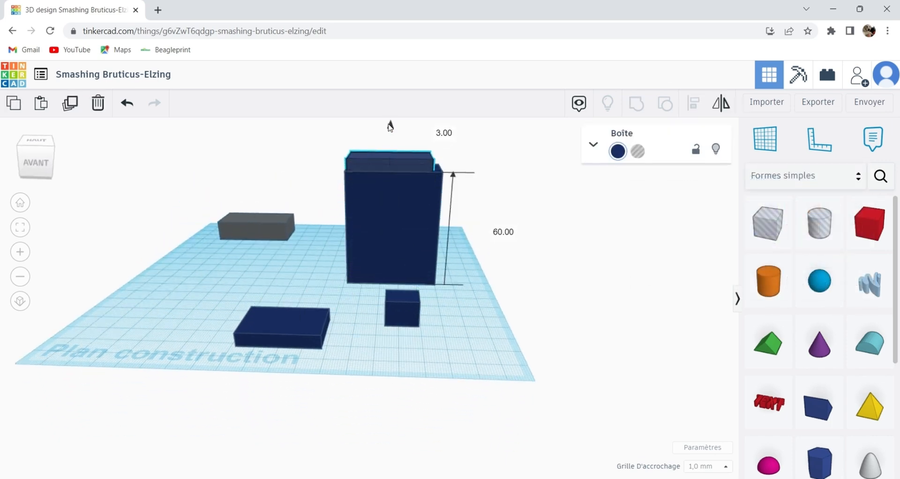
Centre the flat box and the tall box on each other in the depth direction.
scroll(336, 291, up, 5)
click(70, 295)
right_drag(70, 295, 317, 216)
drag(318, 216, 412, 281)
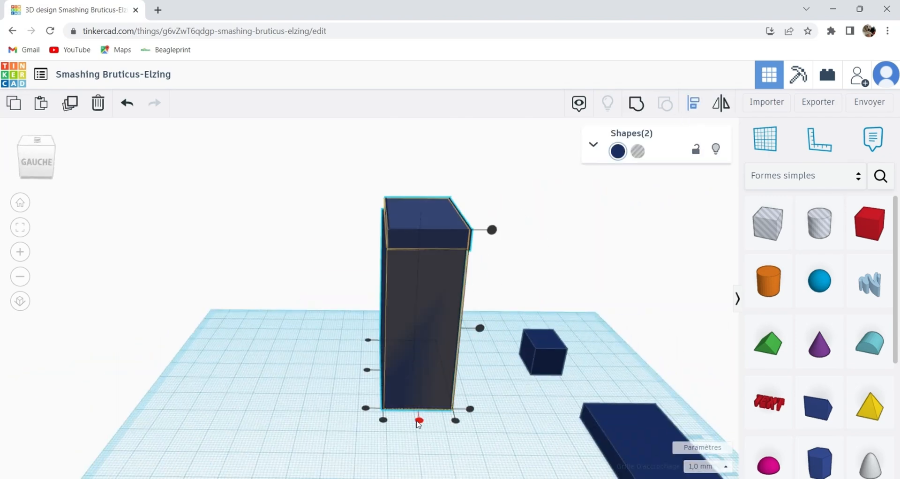
drag(418, 421, 419, 422)
click(296, 419)
Raise the 36 mm wide flat box and set it on top of the two stacked navy boxes.
scroll(454, 271, up, 5)
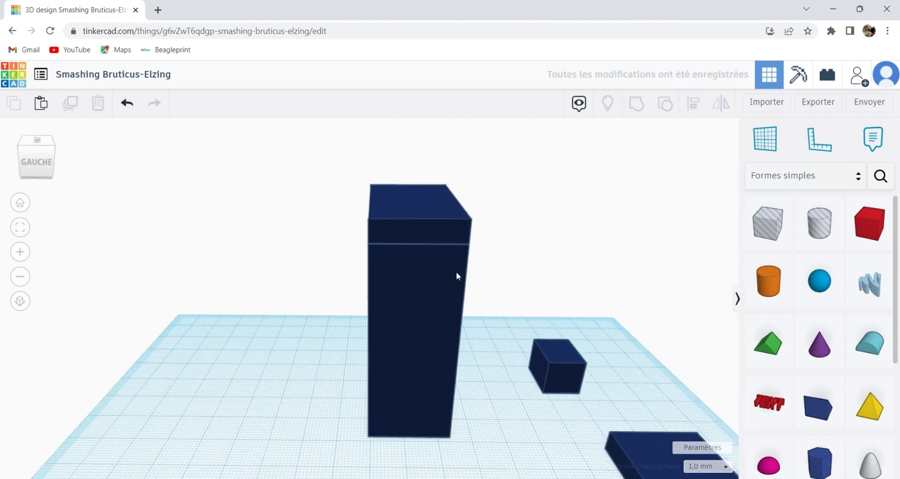
right_drag(466, 298, 556, 291)
drag(583, 352, 421, 106)
middle_drag(422, 187, 422, 314)
right_drag(412, 323, 479, 333)
drag(447, 308, 426, 306)
right_drag(478, 324, 342, 323)
Select the three stacked navy boxes and centre them on each other in the depth direction.
drag(226, 413, 562, 277)
click(693, 103)
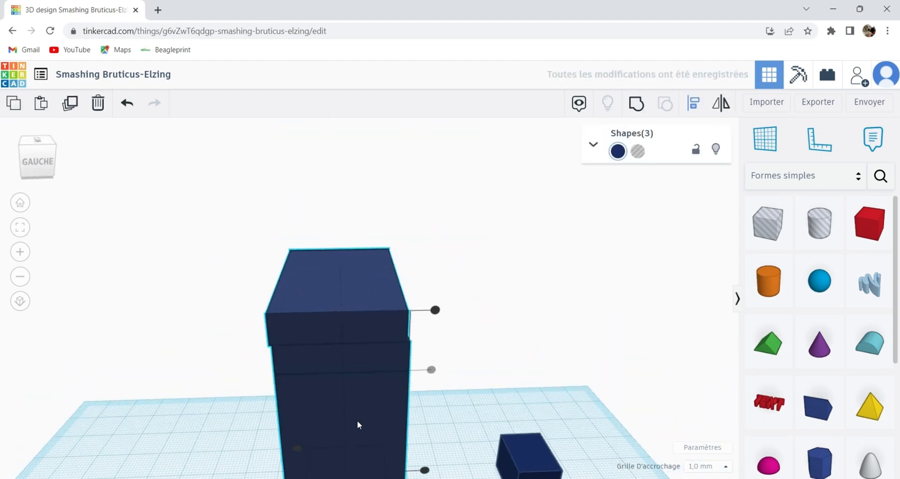
middle_drag(354, 417, 316, 296)
scroll(317, 298, down, 2)
middle_drag(335, 359, 321, 322)
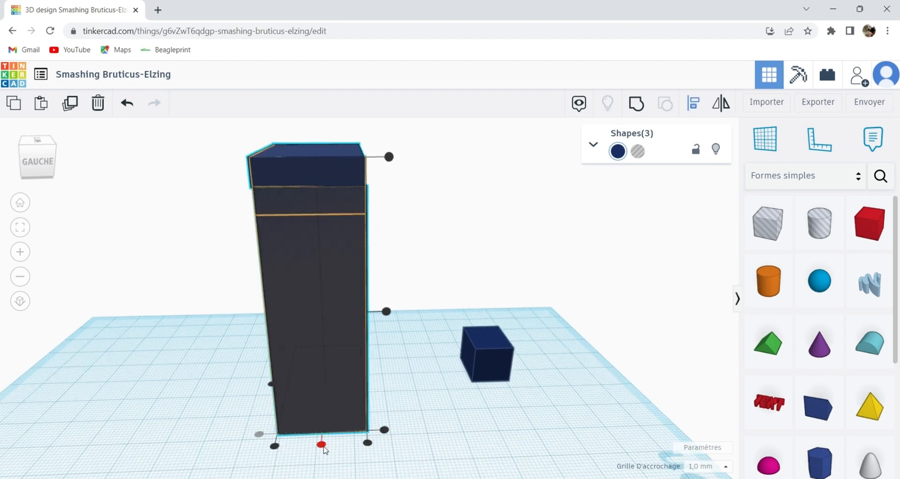
click(322, 446)
click(425, 434)
Raise the small navy box and place it on the tall box in the stepped corner beside the two flat boxes.
right_drag(417, 402, 192, 352)
right_drag(308, 329, 335, 375)
drag(490, 356, 473, 274)
right_drag(398, 329, 533, 306)
drag(411, 327, 415, 150)
middle_drag(415, 150, 308, 316)
drag(308, 316, 287, 223)
right_drag(293, 225, 393, 206)
drag(393, 206, 364, 192)
right_drag(364, 192, 294, 165)
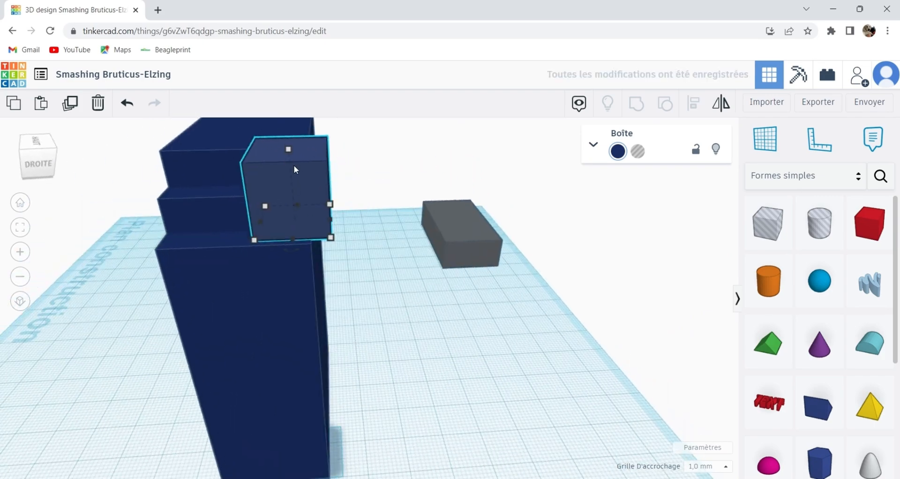
middle_drag(294, 165, 298, 230)
drag(297, 230, 298, 235)
right_drag(297, 235, 381, 331)
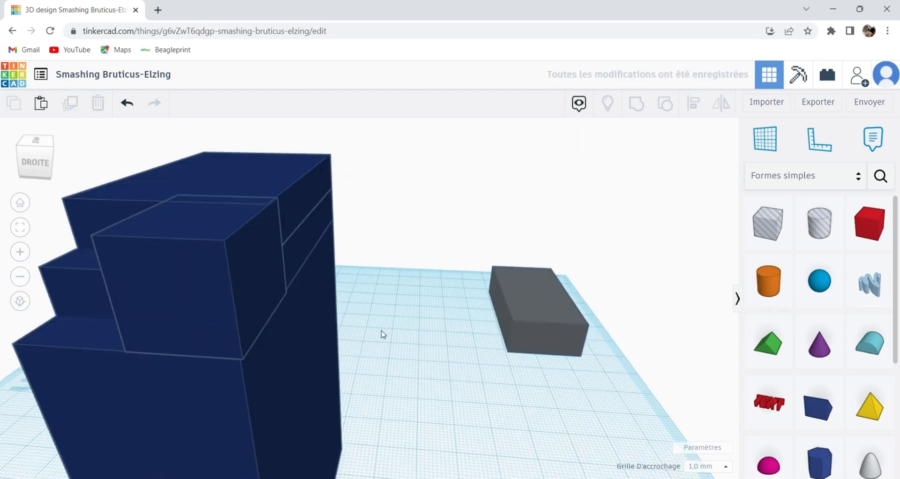
Nudge the small navy box 1 mm towards the back edge of the tall box.
click(238, 331)
scroll(271, 347, down, 5)
middle_drag(270, 347, 298, 216)
drag(298, 215, 305, 218)
right_drag(407, 314, 289, 272)
scroll(289, 272, up, 5)
middle_drag(289, 272, 289, 309)
drag(365, 240, 373, 253)
right_drag(373, 253, 375, 300)
click(212, 321)
scroll(213, 321, down, 5)
drag(412, 235, 404, 261)
scroll(404, 261, down, 2)
drag(371, 195, 376, 195)
click(398, 422)
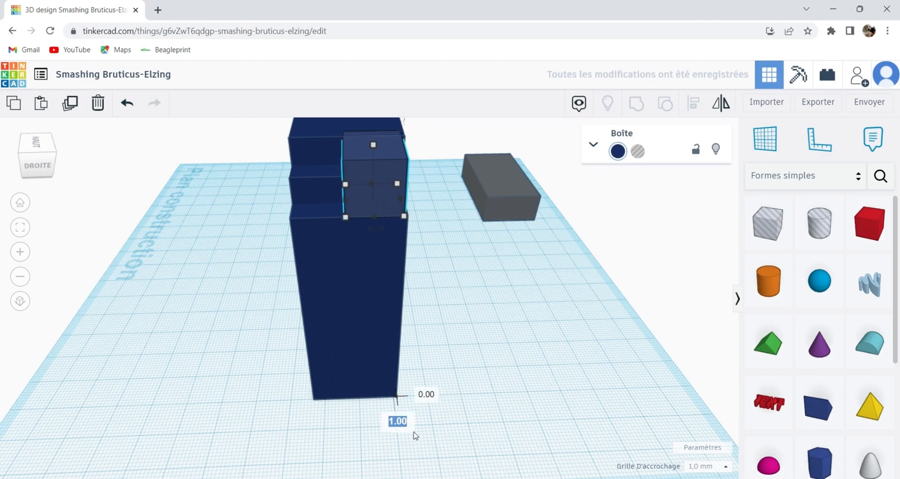
click(413, 432)
Shift the small navy box in depth by 0.25 mm on top of the tall box.
scroll(392, 252, up, 5)
right_drag(392, 261, 398, 207)
scroll(393, 256, down, 3)
click(407, 163)
scroll(424, 199, up, 1)
scroll(424, 199, down, 3)
drag(404, 206, 397, 207)
click(441, 466)
text(0.25)
key(Return)
Nudge the small navy box a further 0.25 mm towards the back of the stack.
click(423, 328)
scroll(424, 328, up, 4)
drag(315, 279, 342, 280)
click(465, 306)
scroll(465, 306, down, 4)
click(377, 183)
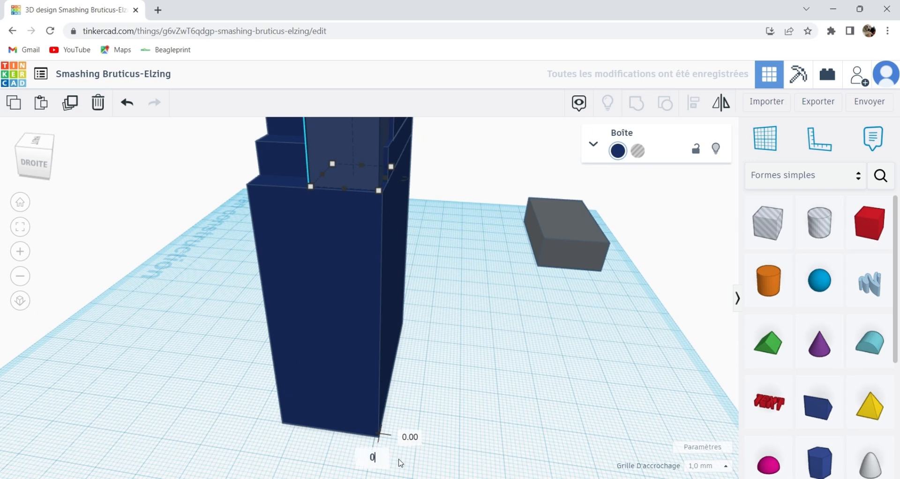
text(25)
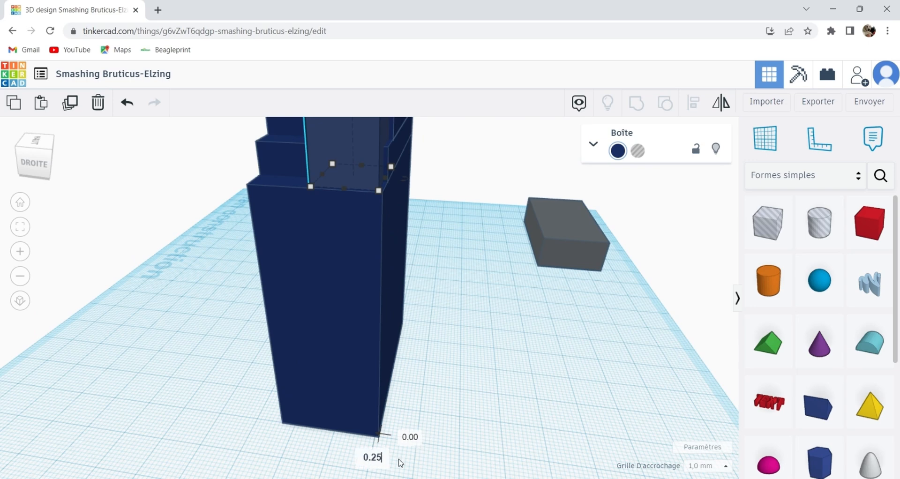
key(Return)
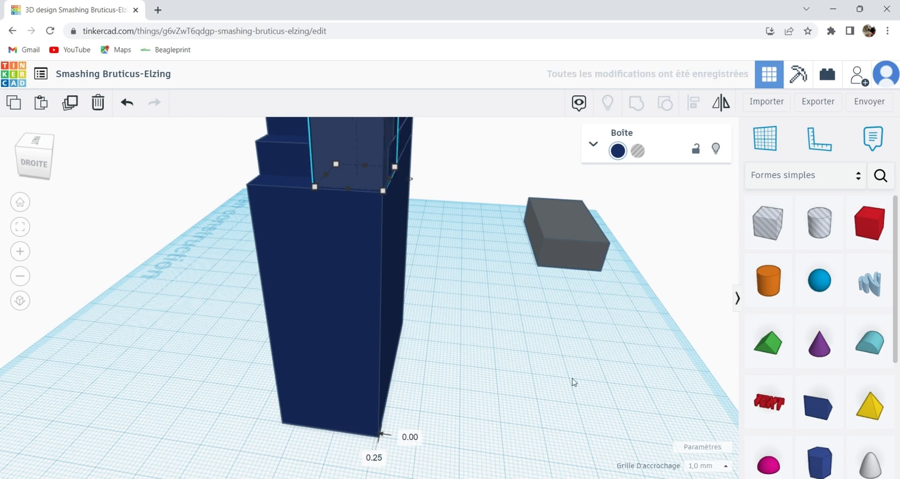
Move the small navy box 3 mm outward towards the right side of the tall box.
click(423, 203)
scroll(423, 182, up, 2)
middle_drag(423, 181, 452, 318)
scroll(476, 360, up, 3)
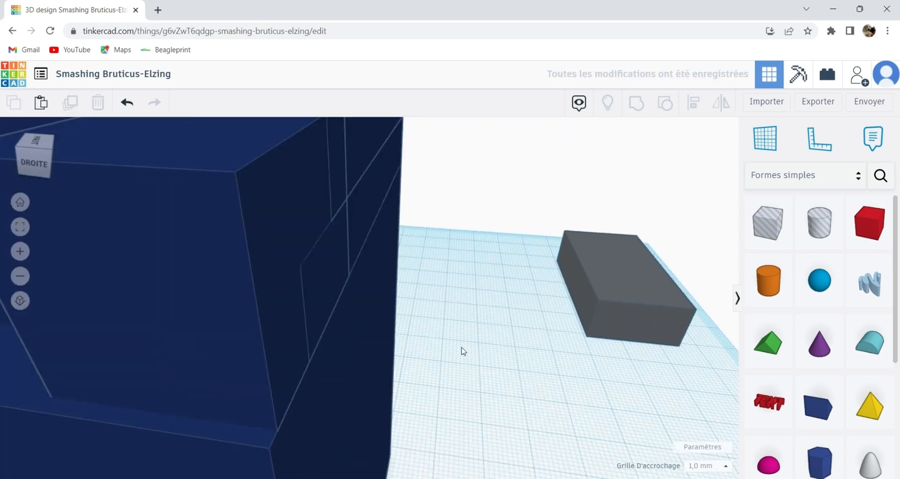
scroll(466, 340, down, 2)
scroll(438, 345, down, 2)
click(359, 306)
scroll(358, 305, down, 2)
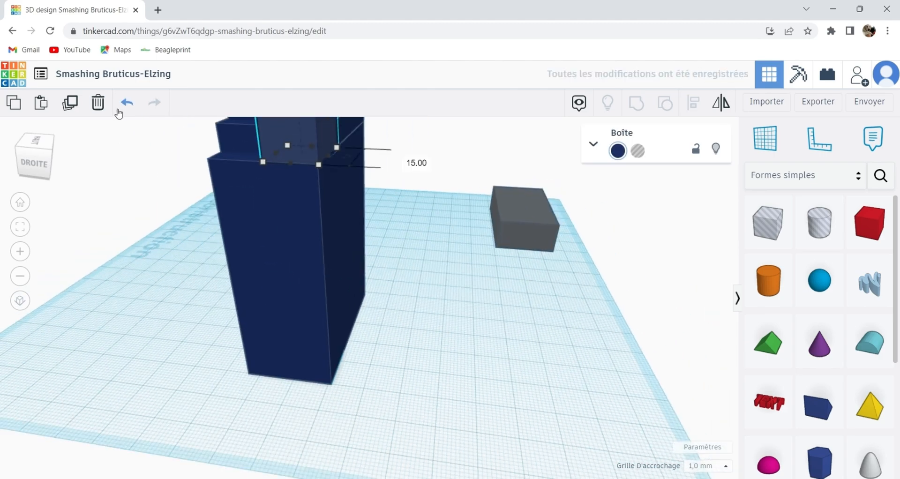
click(302, 137)
click(306, 387)
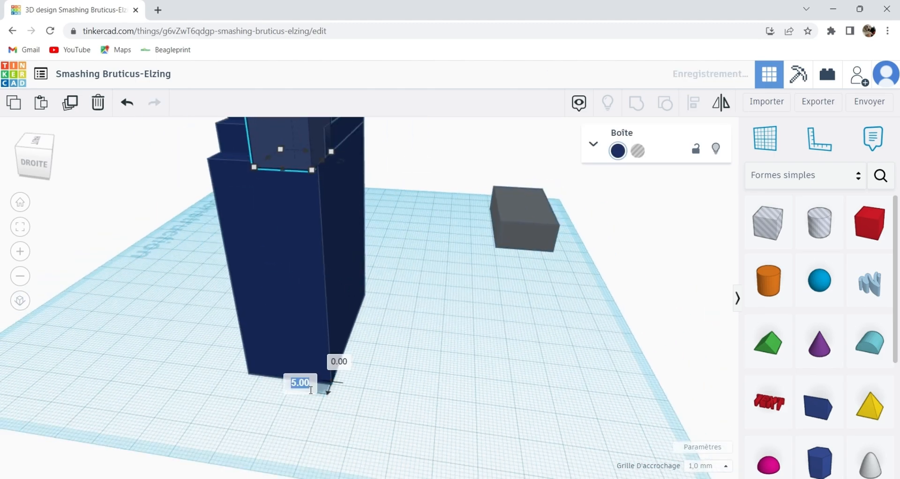
text(3)
key(Return)
Move the small navy box 2 mm back inward, with its depth offset set to 0.
scroll(309, 195, up, 2)
click(422, 187)
right_drag(412, 193, 256, 234)
mouse_move(435, 252)
mouse_down()
mouse_move(448, 254)
mouse_move(441, 254)
mouse_up()
click(370, 461)
text(0)
key(Return)
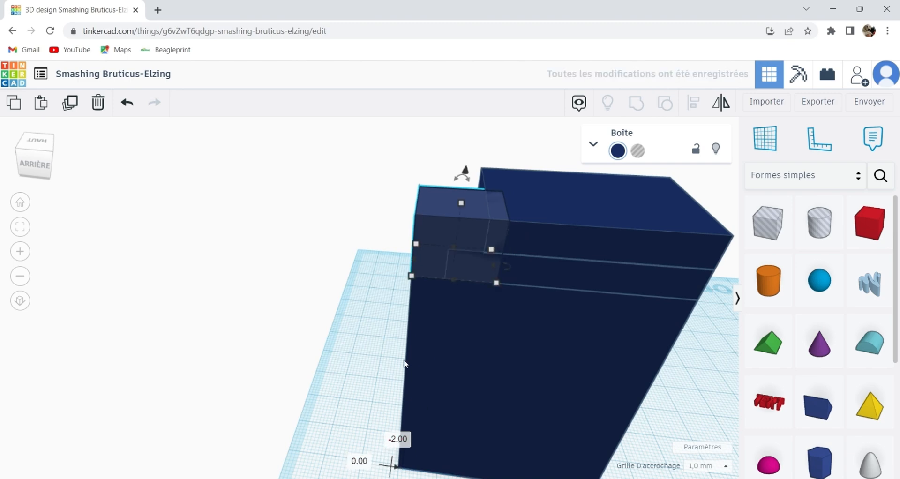
Select the four stacked navy boxes and group them into one shape.
click(349, 358)
right_drag(407, 370, 500, 327)
middle_drag(410, 352, 431, 360)
drag(312, 165, 567, 326)
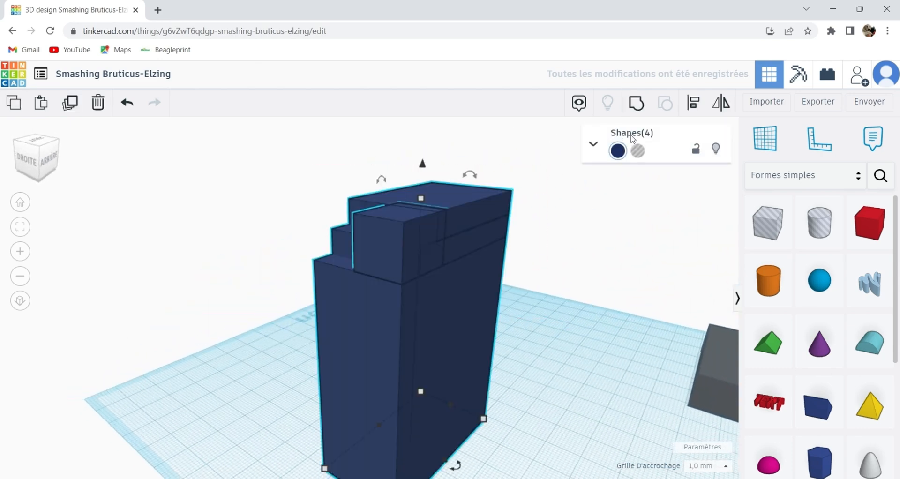
click(636, 104)
click(287, 316)
Move the grouped navy shape beside the grey box, about 45 mm sideways and 70 mm back.
right_drag(287, 316, 465, 304)
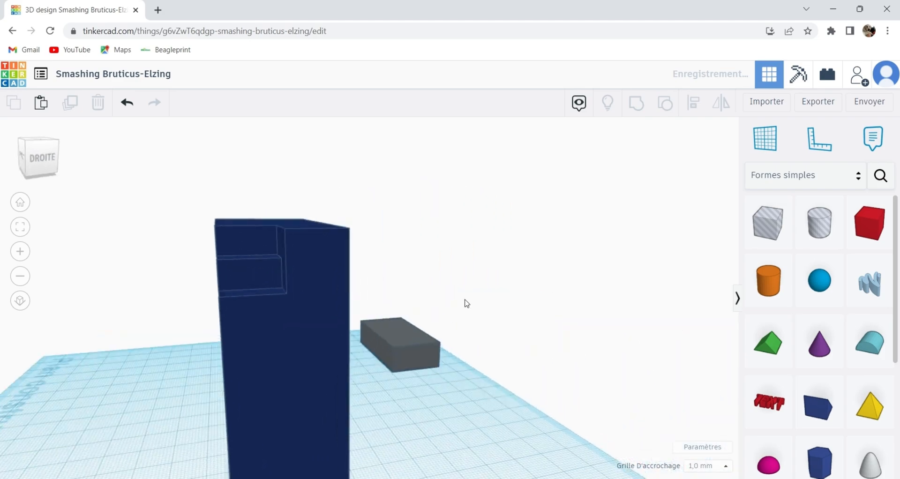
scroll(697, 252, up, 3)
scroll(697, 253, down, 5)
right_drag(371, 283, 442, 283)
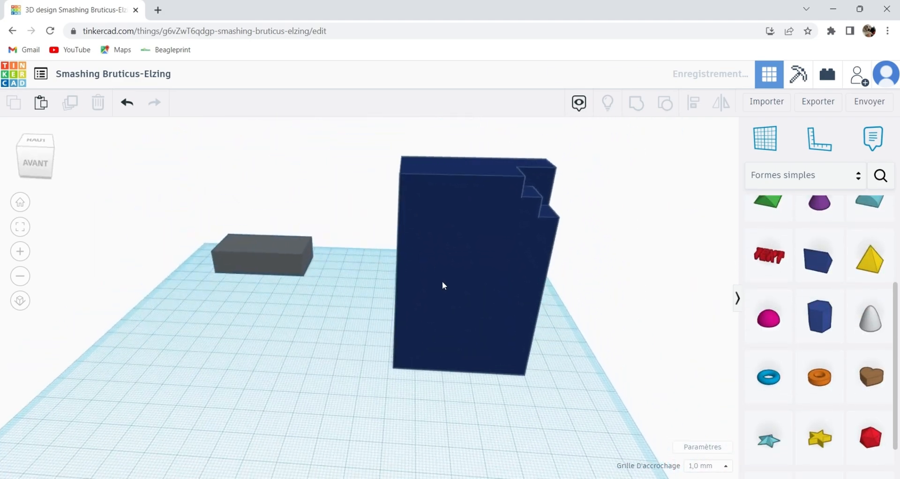
click(353, 230)
drag(353, 231, 341, 221)
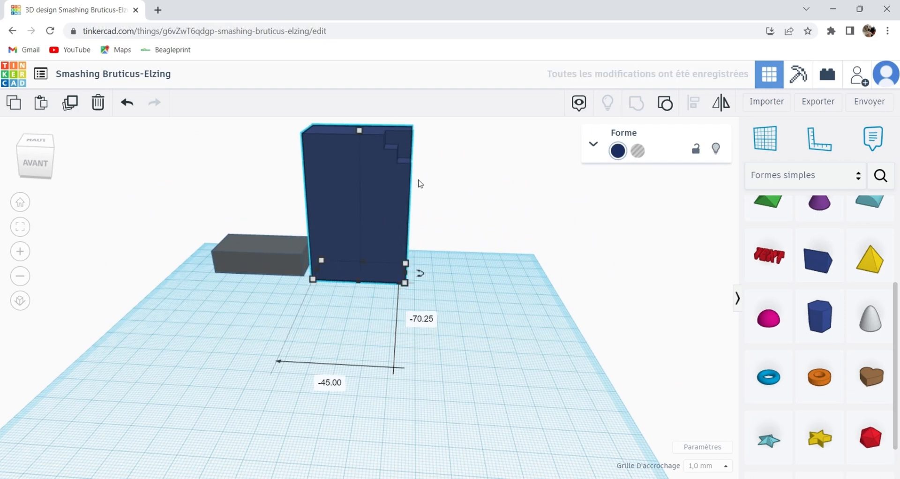
Add a red box in front of the navy shape and size it 12 mm wide, 6 mm deep and 7 mm high.
scroll(820, 305, up, 3)
drag(870, 224, 385, 357)
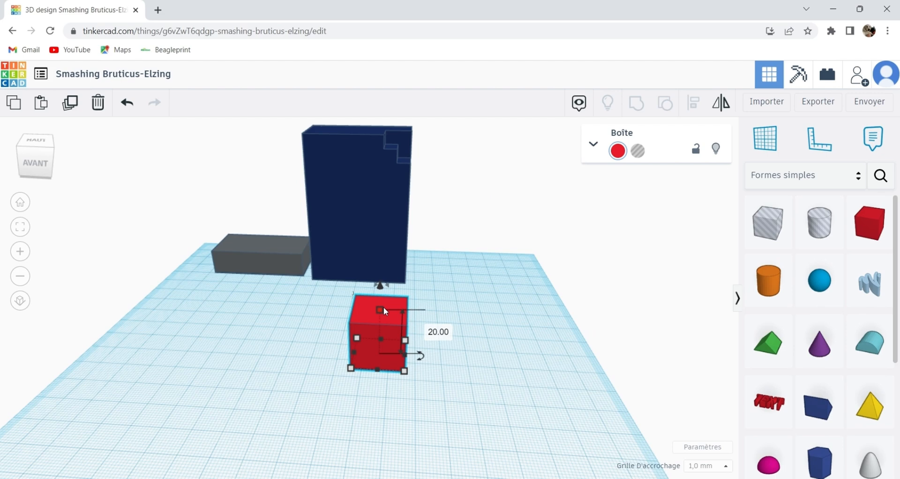
click(434, 332)
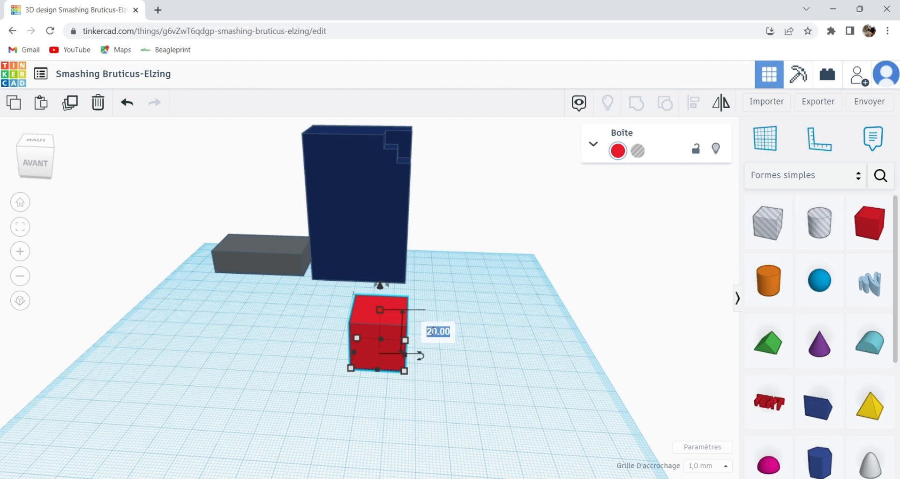
text(7)
key(Return)
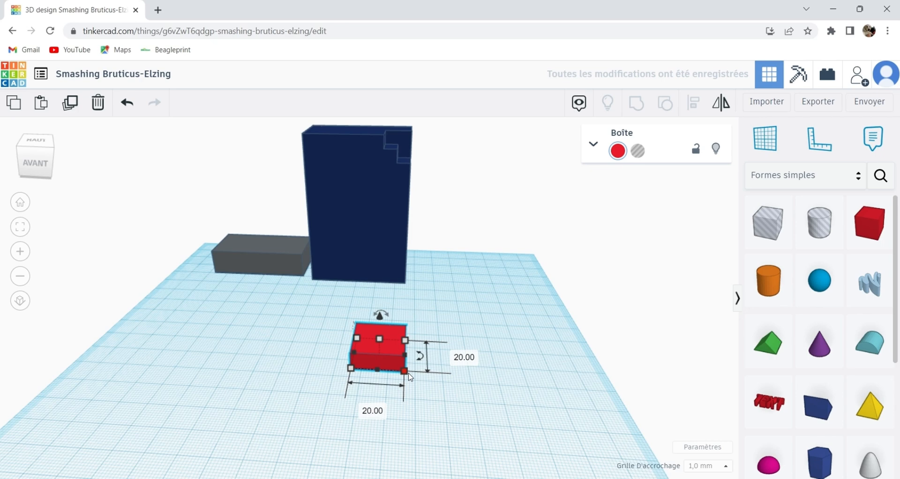
click(373, 411)
text(12)
click(472, 358)
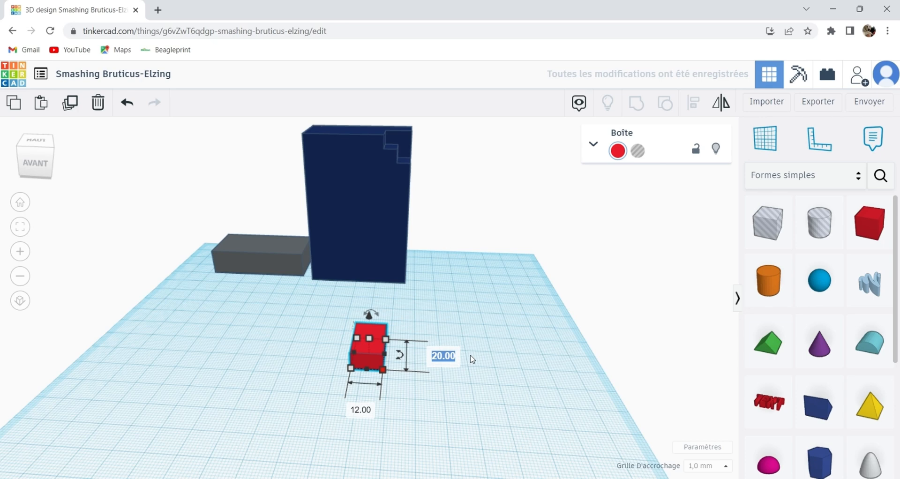
text(6)
key(Return)
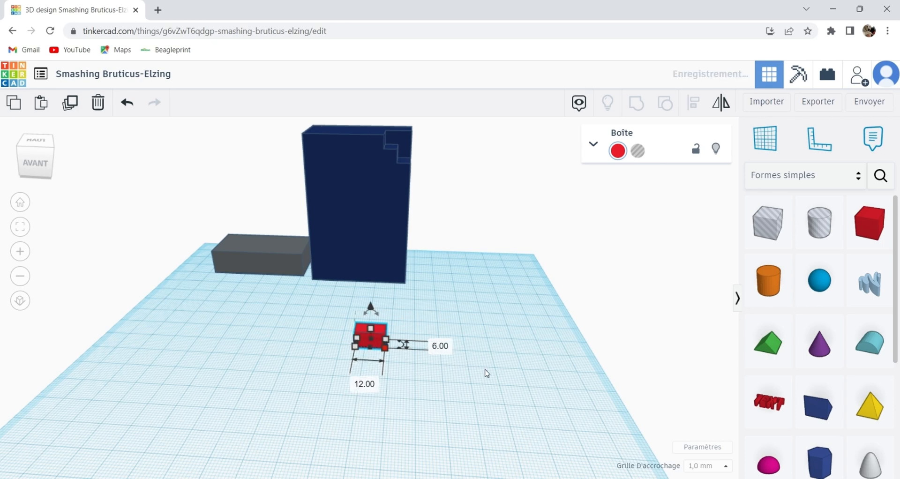
Rotate the small red box 90° about the vertical axis.
right_drag(512, 388, 462, 374)
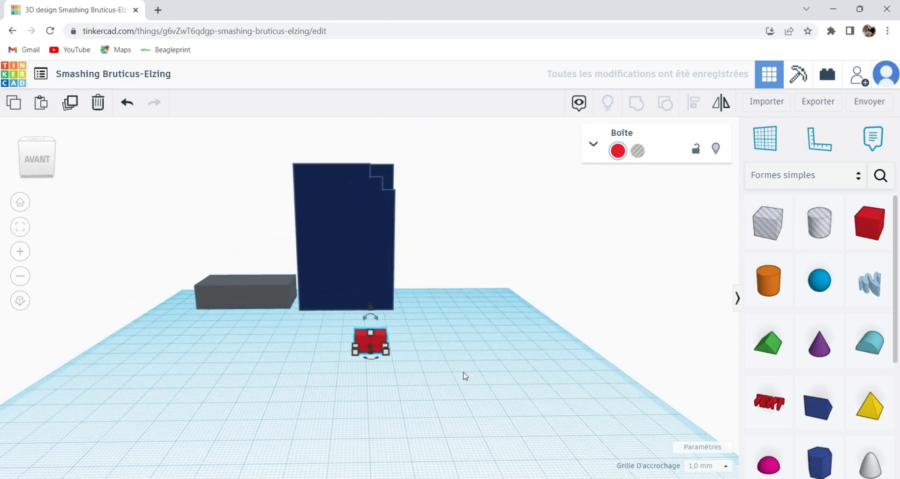
click(377, 360)
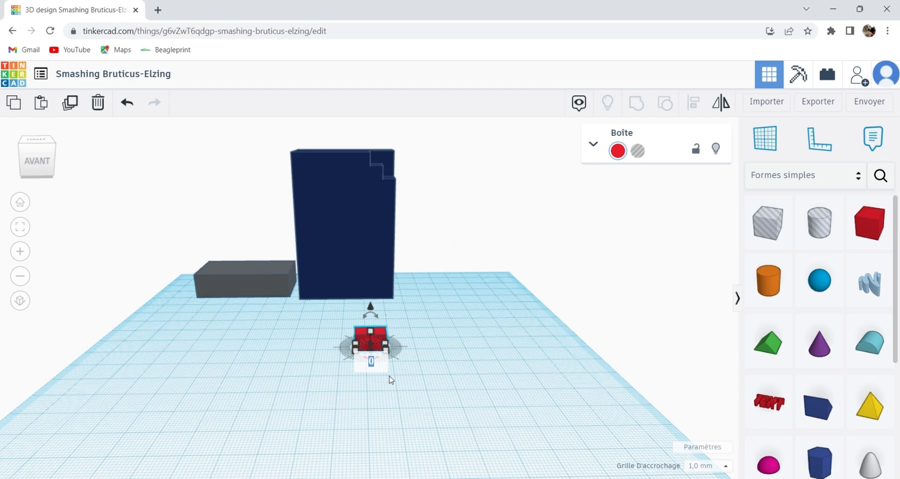
key(Return)
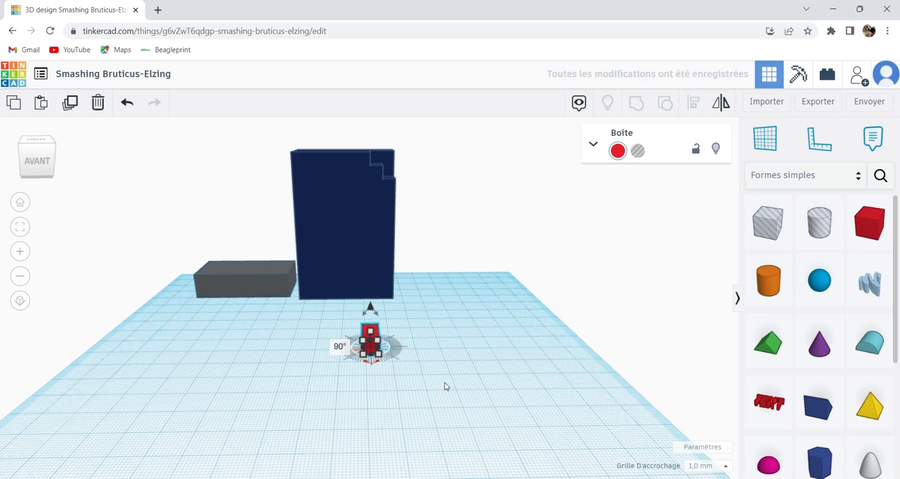
click(448, 381)
middle_drag(470, 374, 473, 356)
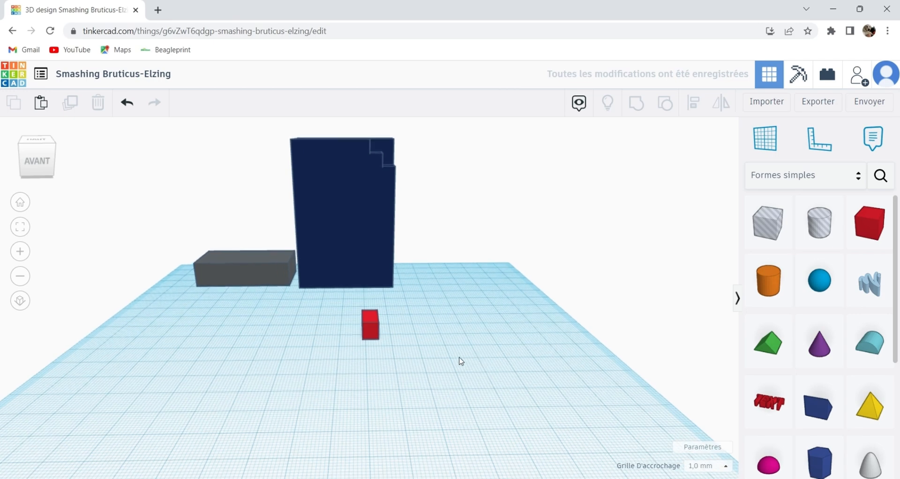
Duplicate the small red box, raise the copy 7 mm onto the original and set its width to 18 mm.
click(372, 328)
click(73, 111)
drag(370, 294, 370, 274)
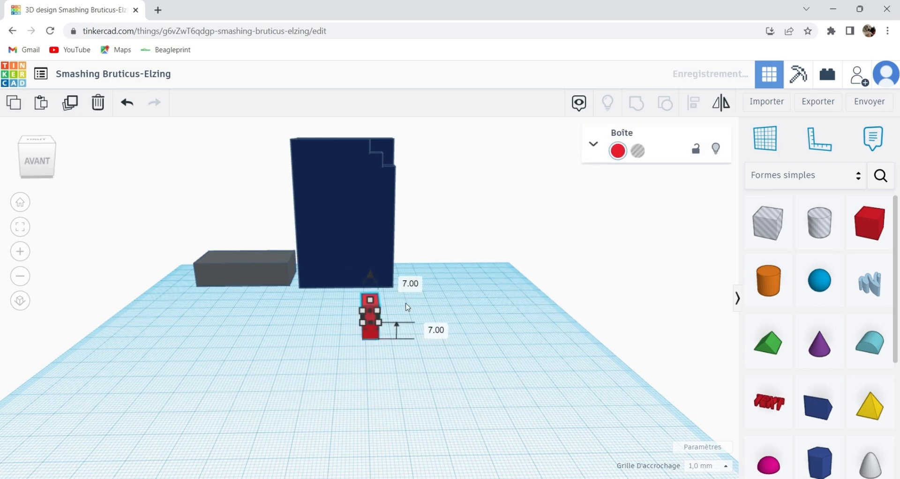
click(449, 316)
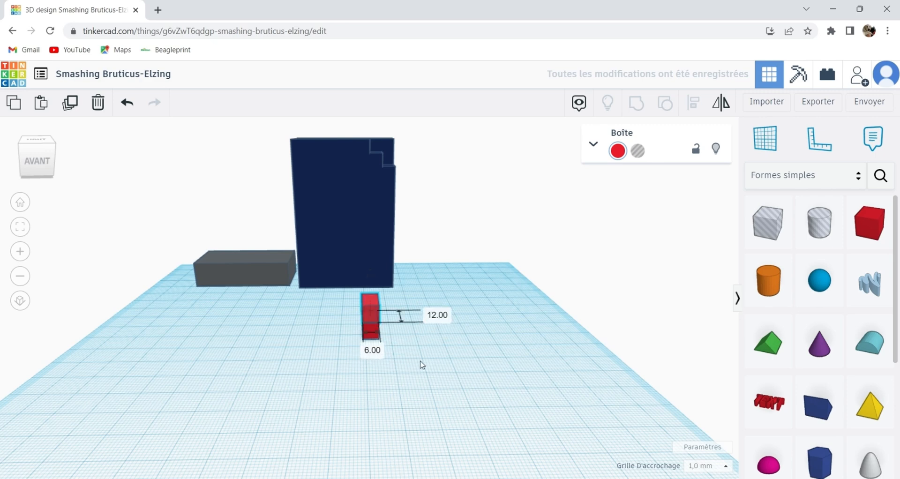
click(382, 356)
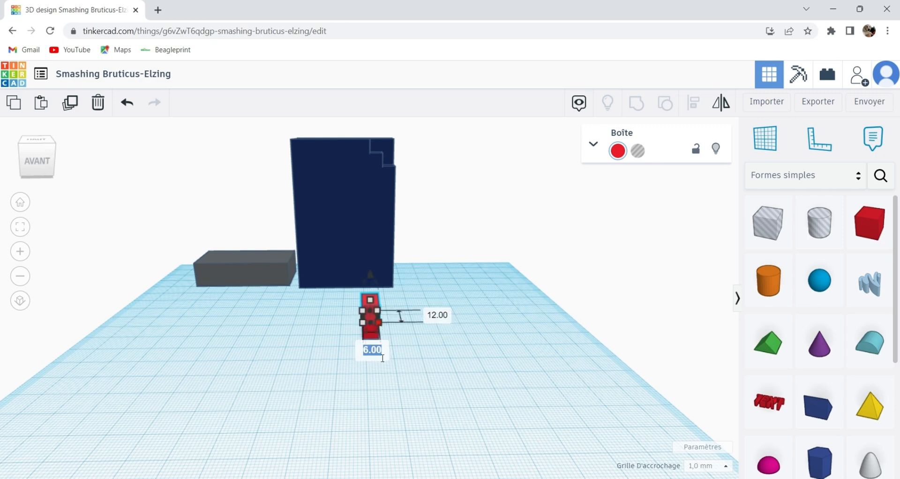
text(18)
key(Return)
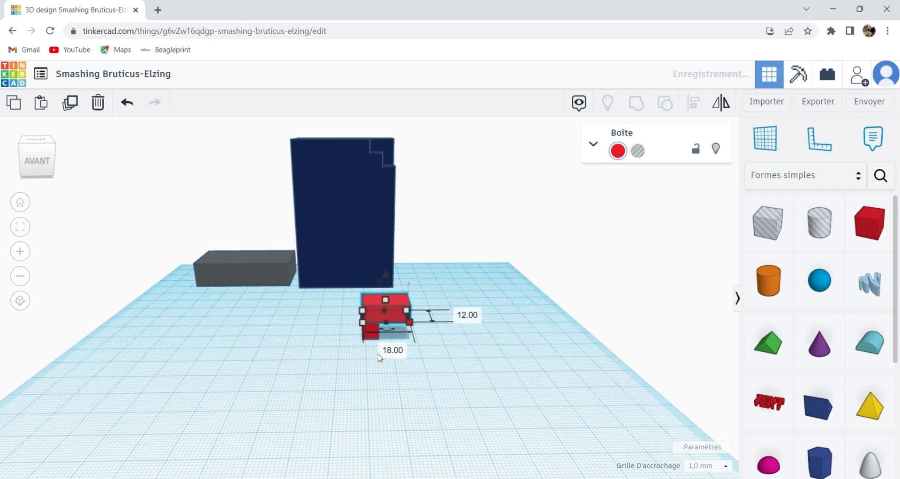
Centre the two red boxes on each other across their width.
shift+click(370, 331)
click(696, 105)
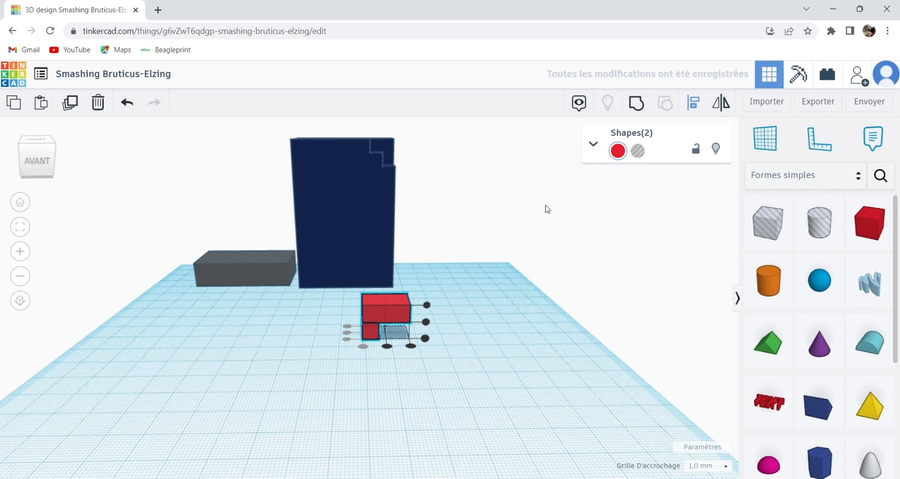
click(387, 346)
click(483, 341)
Set the height of the upper red box to 6 mm.
click(388, 303)
mouse_move(388, 299)
click(445, 307)
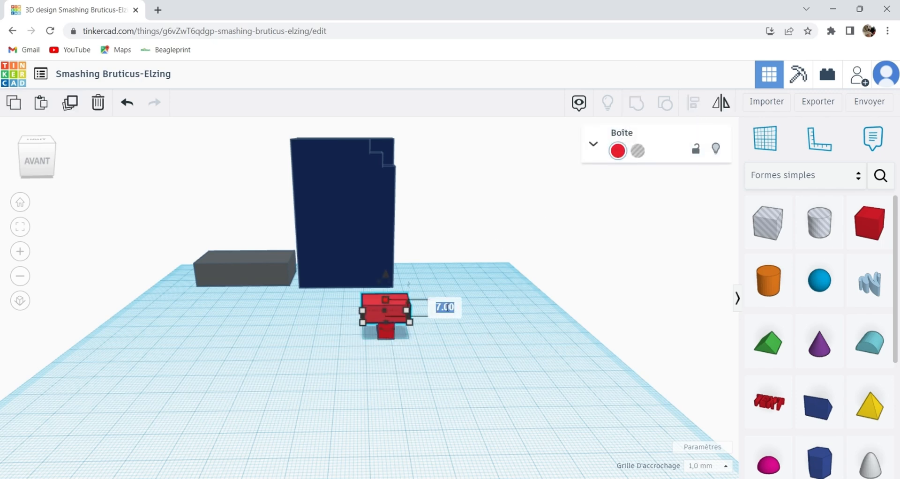
text(6)
key(Return)
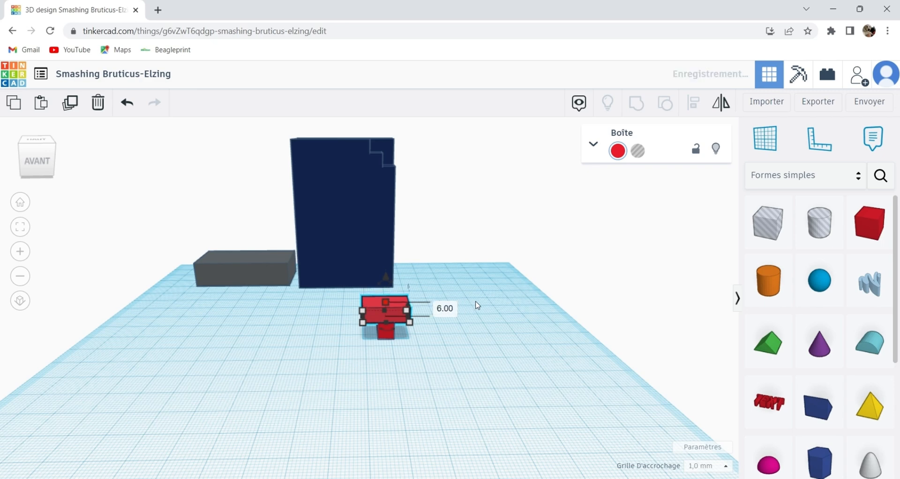
click(495, 323)
Duplicate the small lower red box and place the copy beside the two-box part, on its left.
right_drag(663, 311, 393, 394)
click(384, 361)
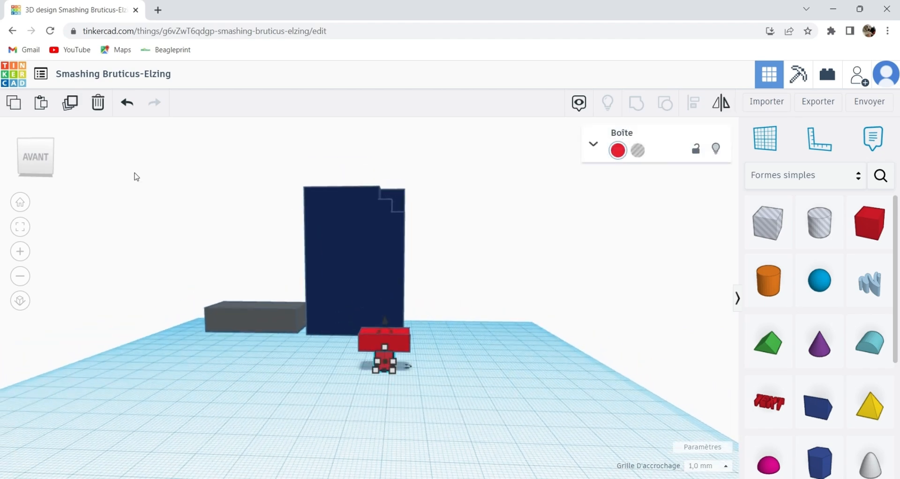
click(70, 102)
drag(380, 351, 302, 356)
right_drag(271, 411, 301, 336)
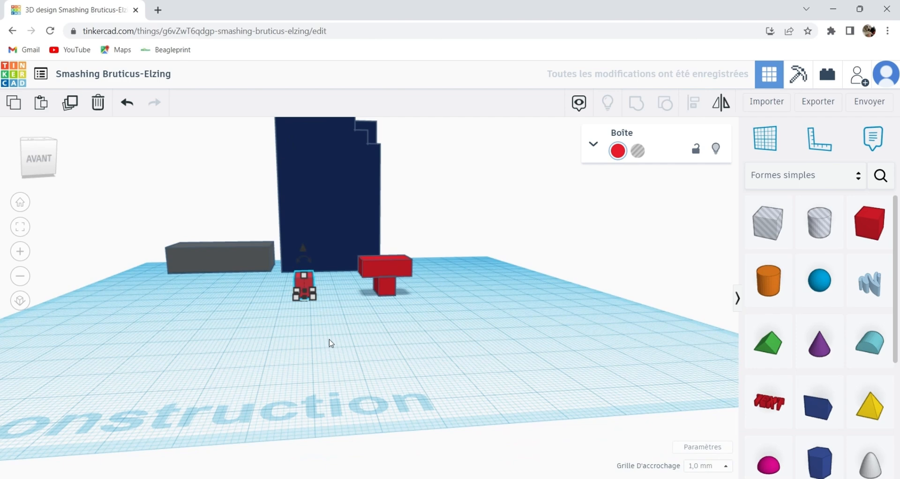
Duplicate the 18 mm wide upper red box, move the copy over the copied small box and set its width to 12 mm.
click(378, 265)
click(70, 102)
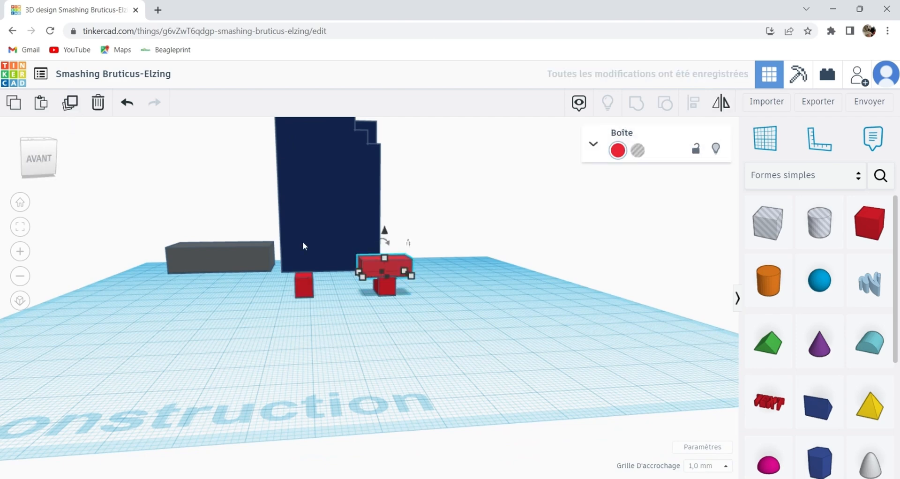
drag(359, 257, 283, 262)
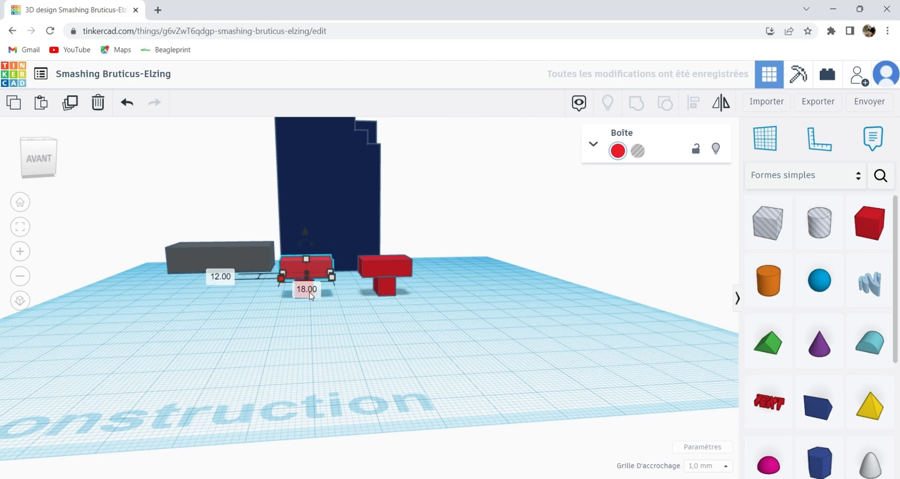
click(310, 294)
text(12)
key(Return)
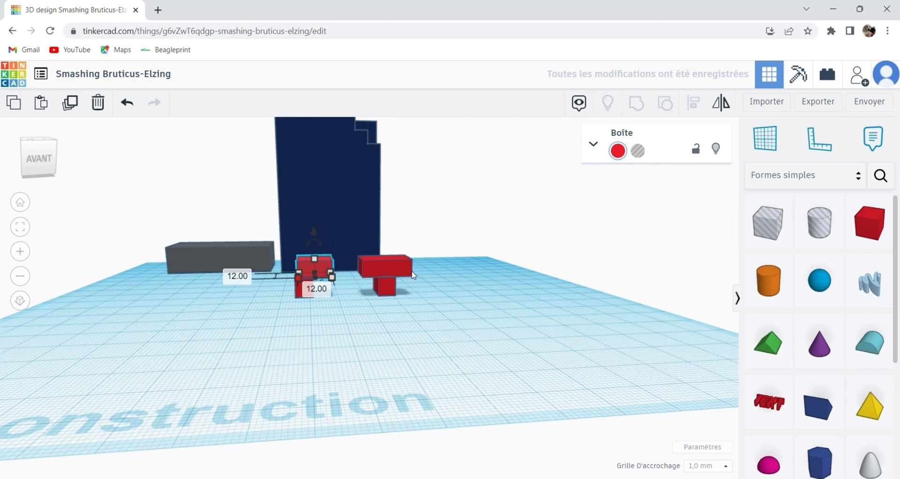
Shift the 12 mm wide red box 7 mm to the left, flush with the right side of the small box below.
click(381, 336)
scroll(328, 294, up, 5)
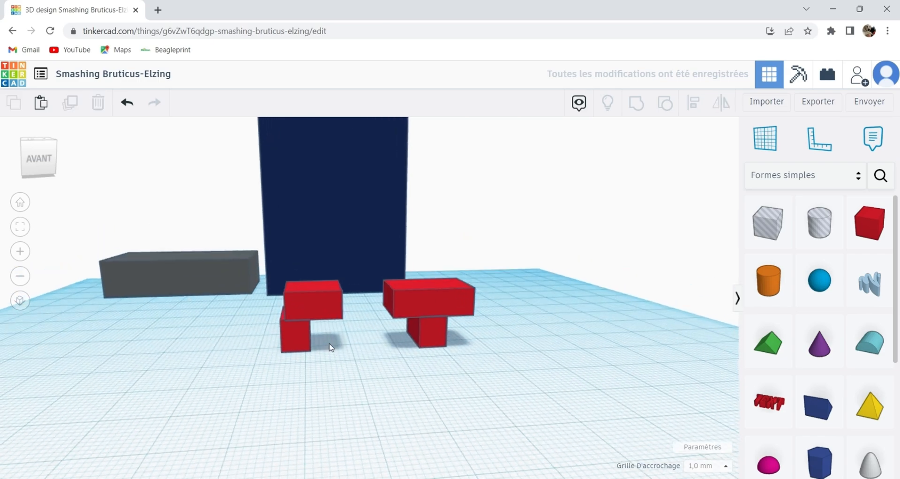
middle_drag(347, 306, 335, 330)
drag(322, 331, 300, 331)
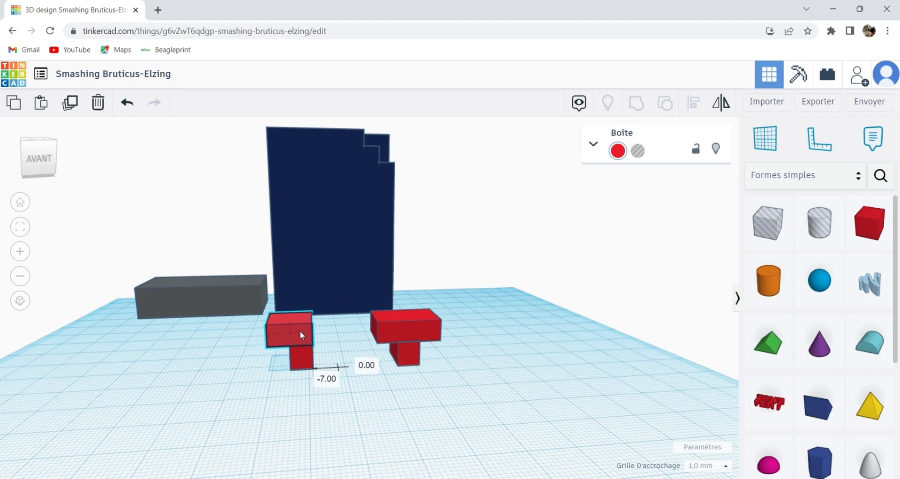
click(317, 363)
Group the 12 mm wide red box and the small box under it into one L-shaped part.
scroll(346, 333, up, 6)
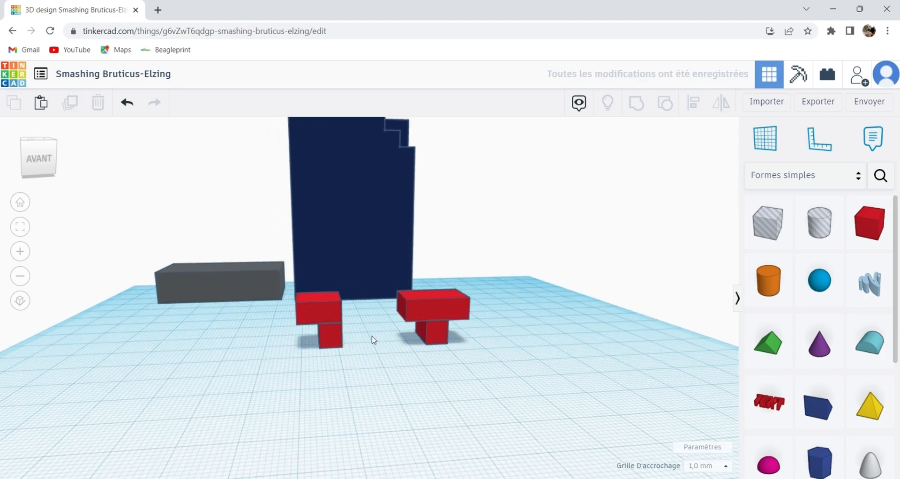
right_drag(323, 325, 348, 324)
scroll(349, 323, down, 5)
right_drag(383, 367, 235, 330)
drag(225, 300, 345, 351)
click(633, 107)
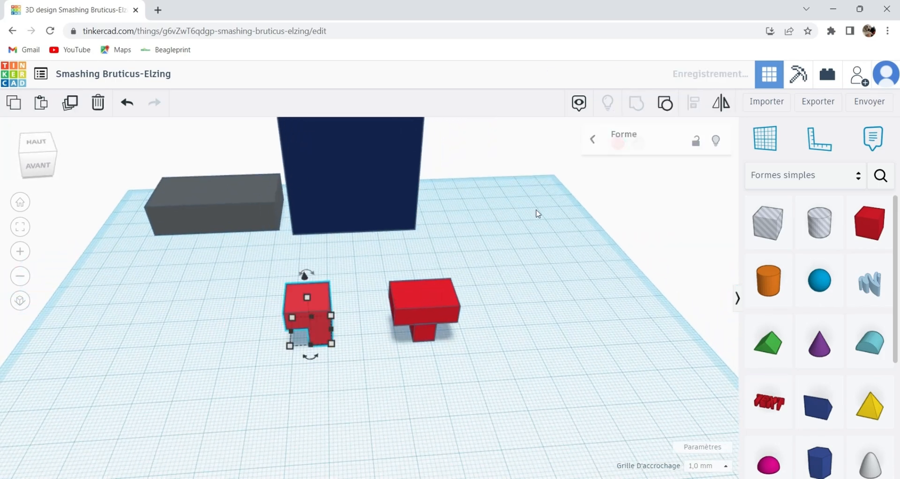
Group the 18 mm wide red box and the small box under it into one T-shaped part.
drag(363, 304, 444, 327)
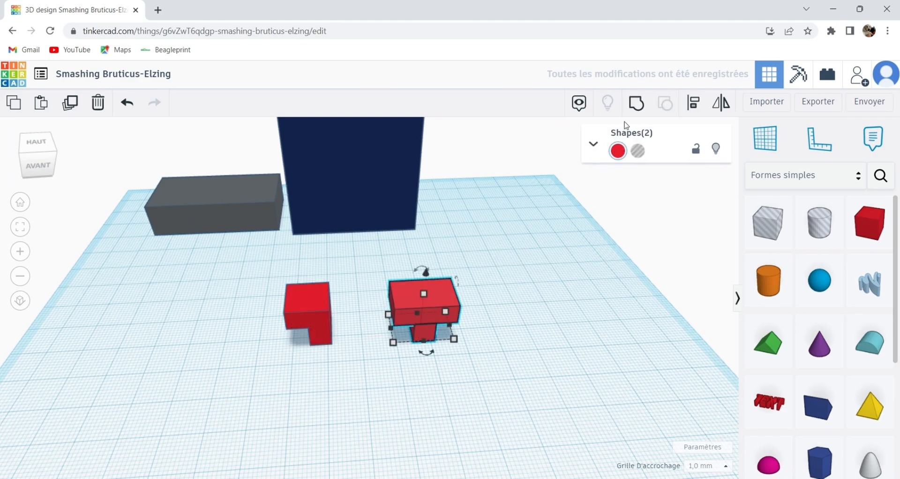
click(635, 109)
click(549, 342)
right_drag(550, 342, 484, 303)
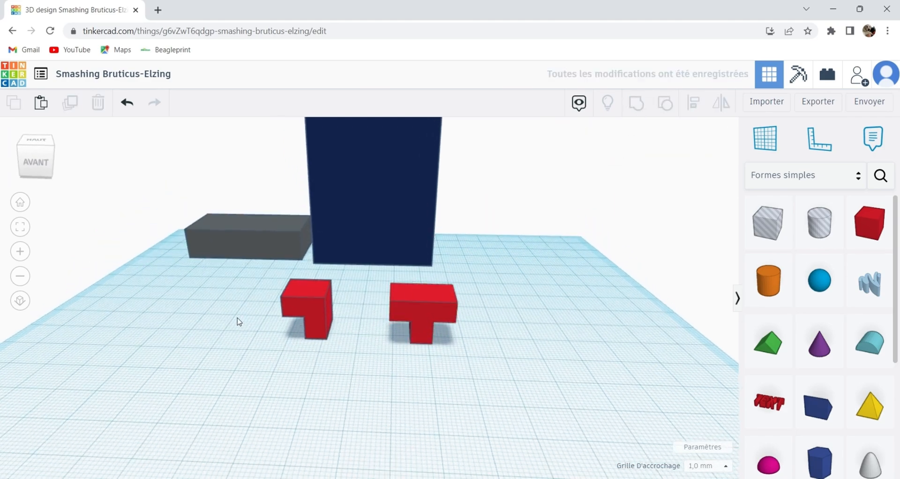
right_drag(295, 355, 391, 289)
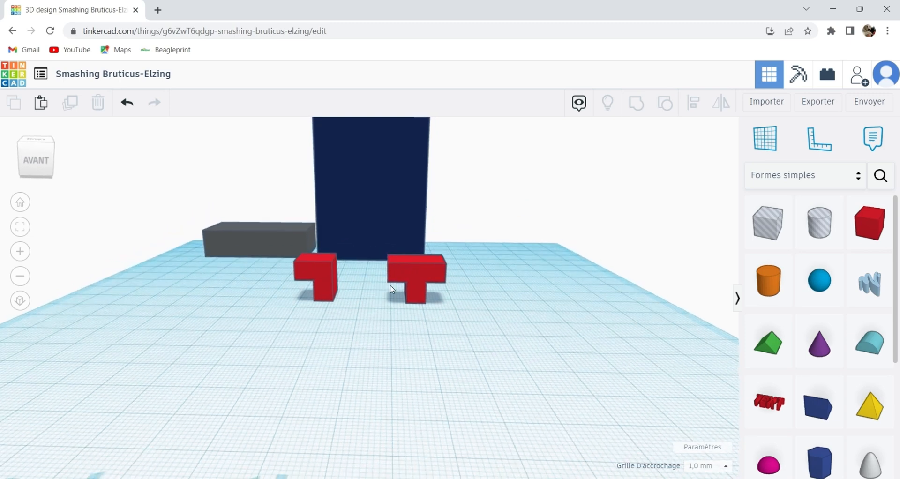
Add a new red box in front of the small parts and set its height to 38 mm.
drag(870, 224, 487, 344)
mouse_move(488, 268)
click(551, 306)
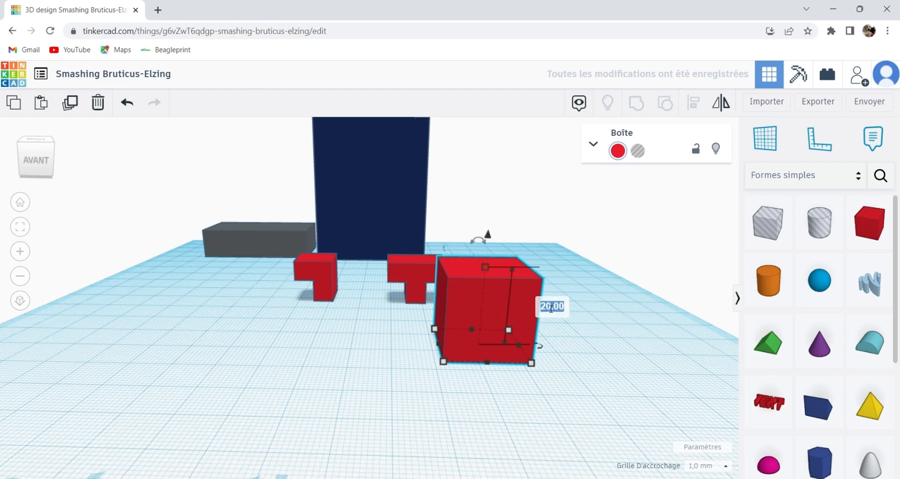
text(38)
key(Return)
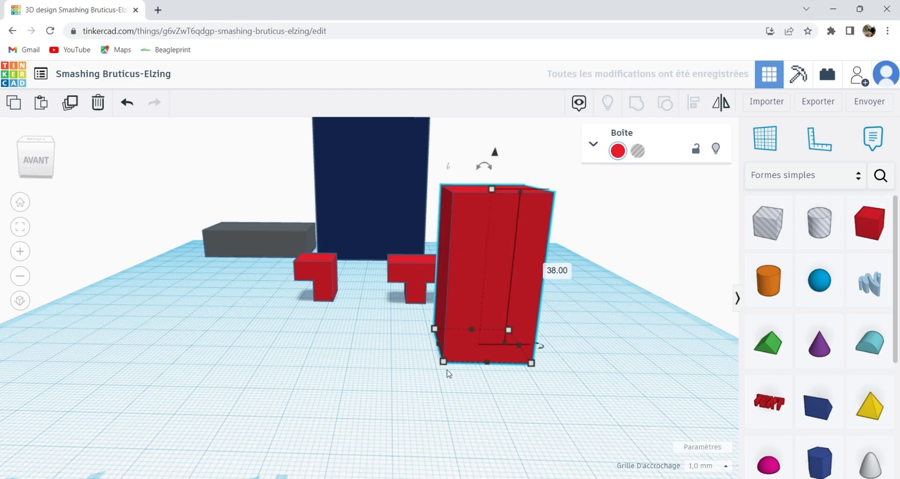
Set the new red box's width to 48 mm and its depth to 24 mm.
mouse_move(443, 362)
click(510, 403)
text(4)
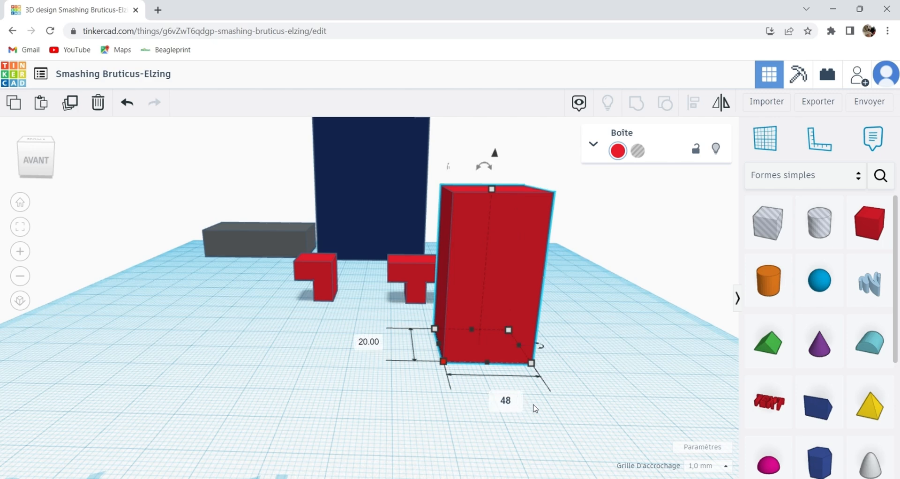
text(8)
key(Return)
click(261, 344)
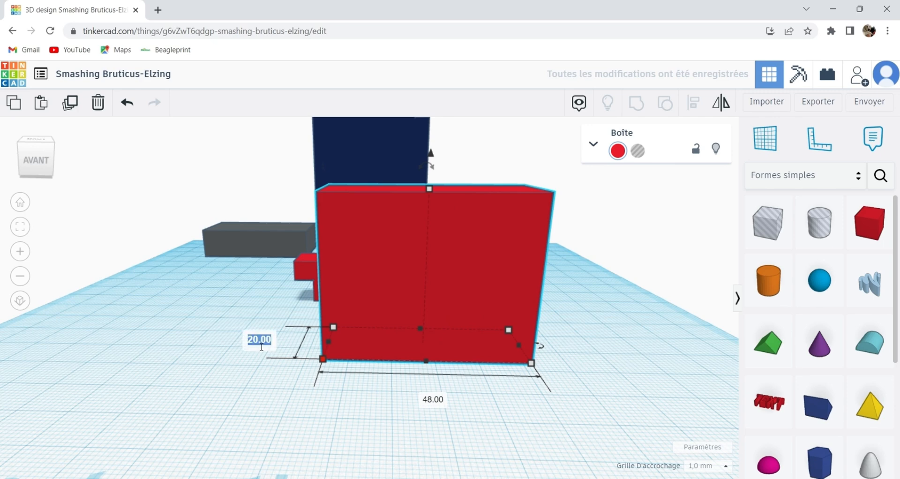
text(24)
key(Return)
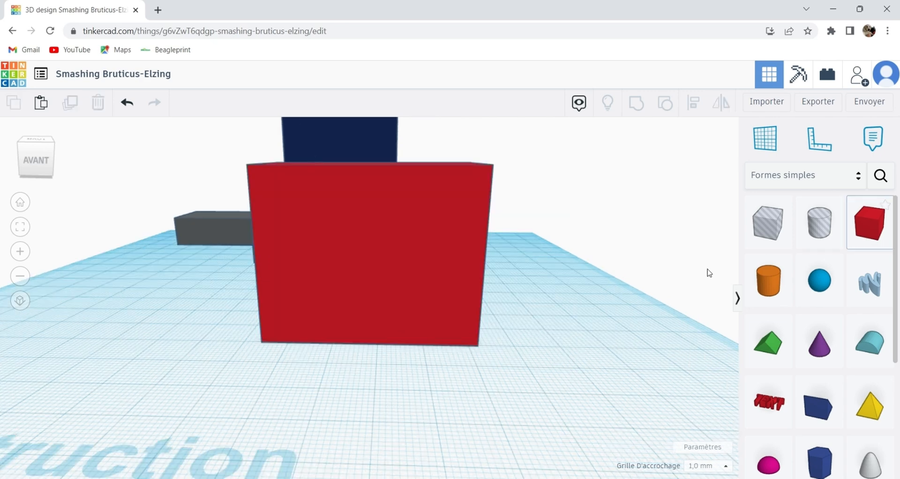
click(137, 109)
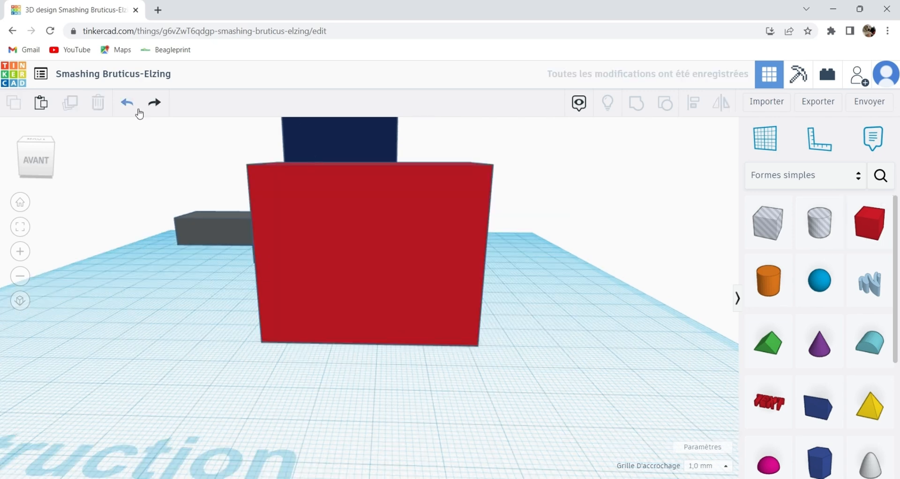
Duplicate the large red box, move the copy in front of the original and set its height to 25 mm.
click(314, 260)
right_drag(314, 260, 274, 173)
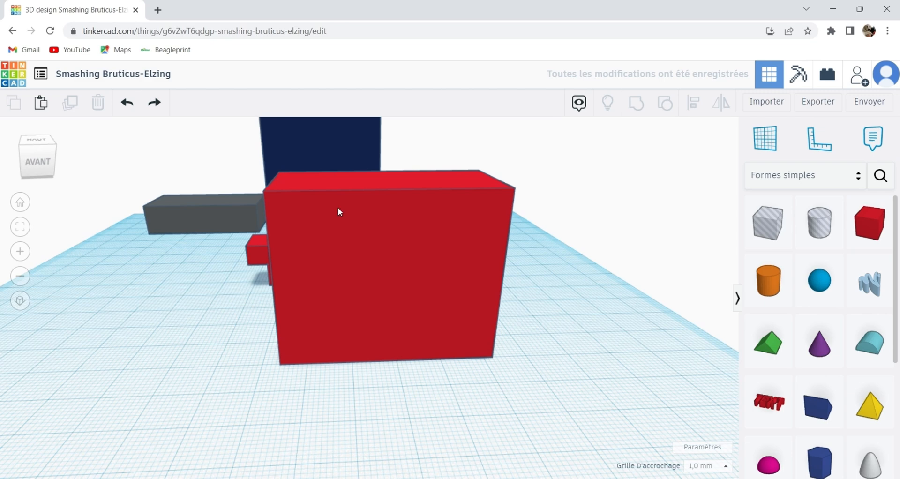
click(353, 215)
click(80, 111)
drag(341, 238, 340, 274)
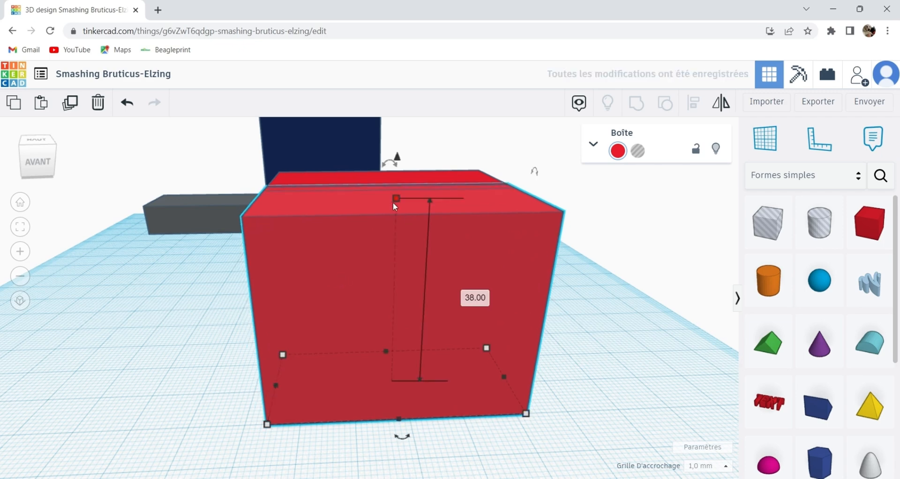
click(483, 304)
text(2)
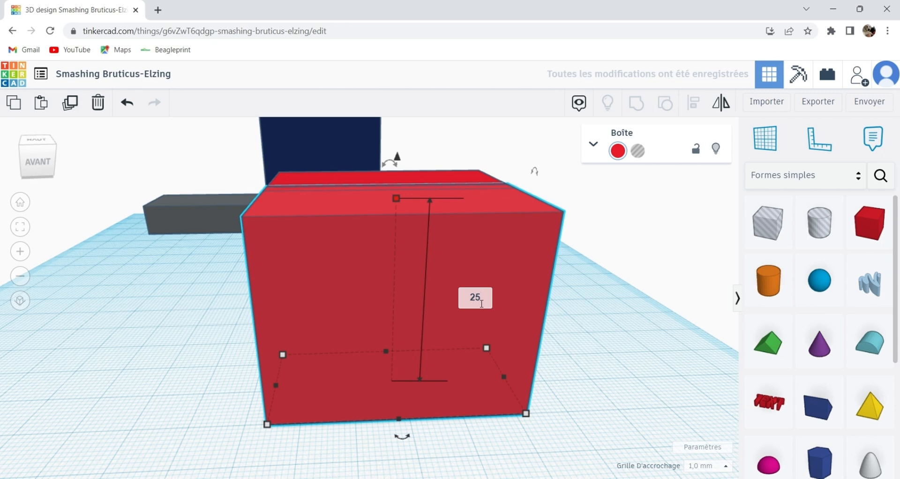
text(5)
key(Return)
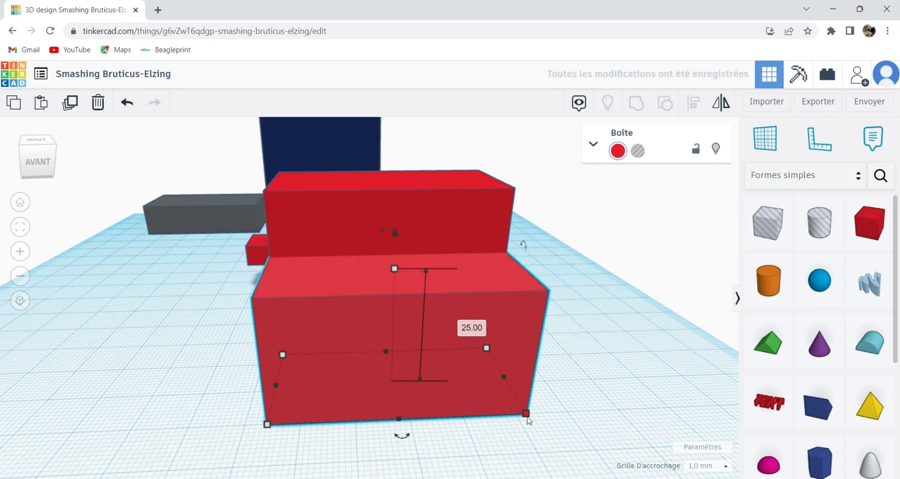
Set the width of the 25 mm high red box to 96 mm.
scroll(526, 416, down, 3)
middle_drag(512, 427, 487, 404)
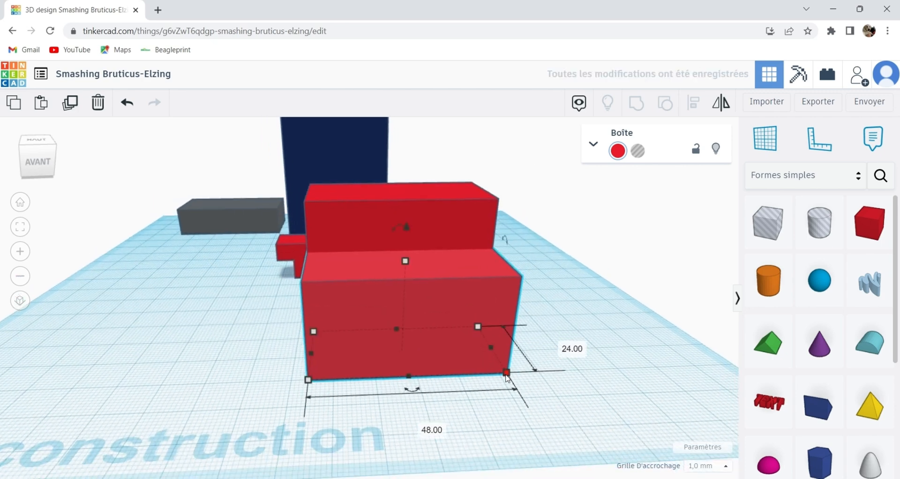
click(422, 435)
click(446, 356)
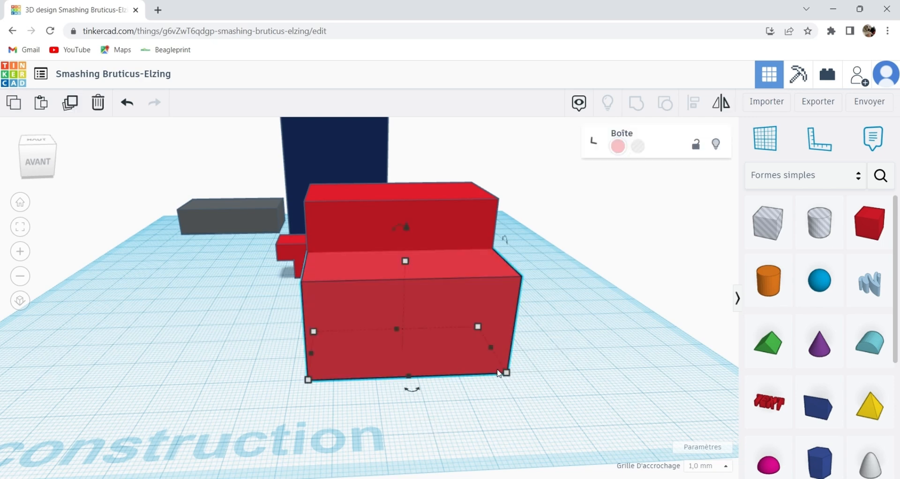
click(422, 426)
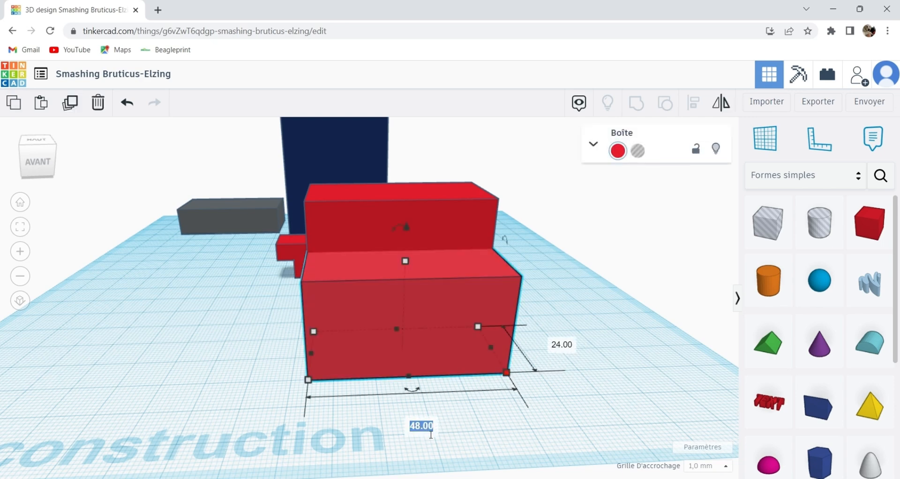
text(96)
key(Return)
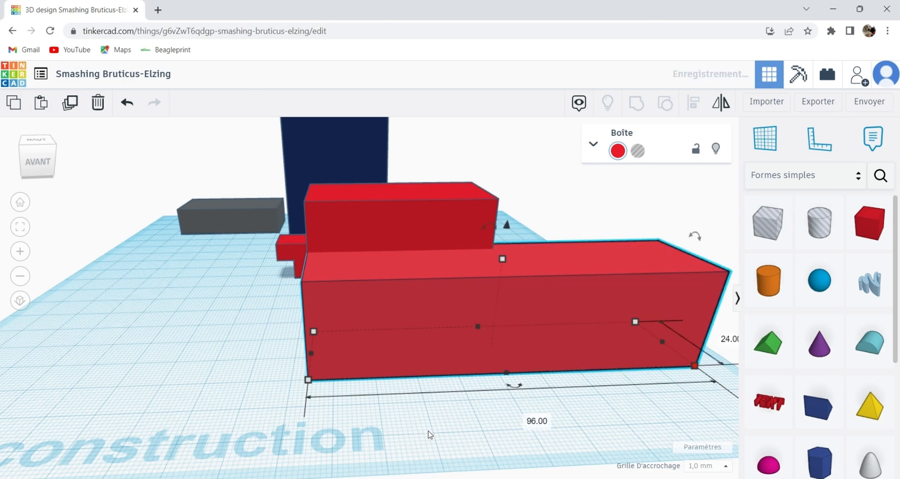
click(449, 436)
Raise the 96 mm wide red box 38 mm above the workplane.
right_drag(374, 396, 514, 388)
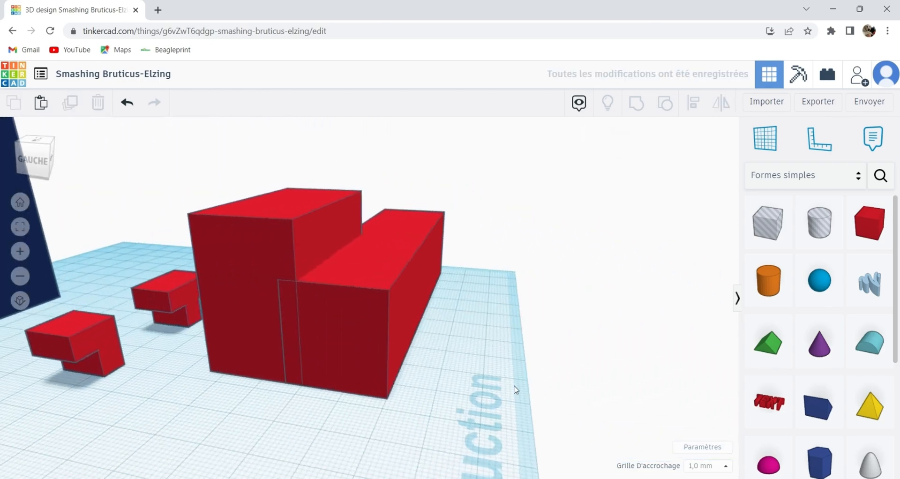
click(333, 290)
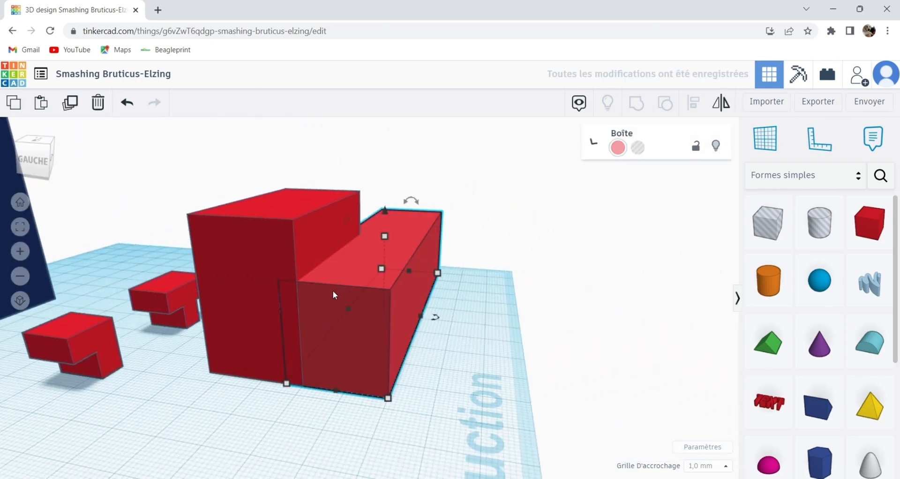
click(380, 209)
click(383, 211)
click(380, 206)
click(380, 211)
drag(387, 210, 389, 190)
click(494, 266)
text(38)
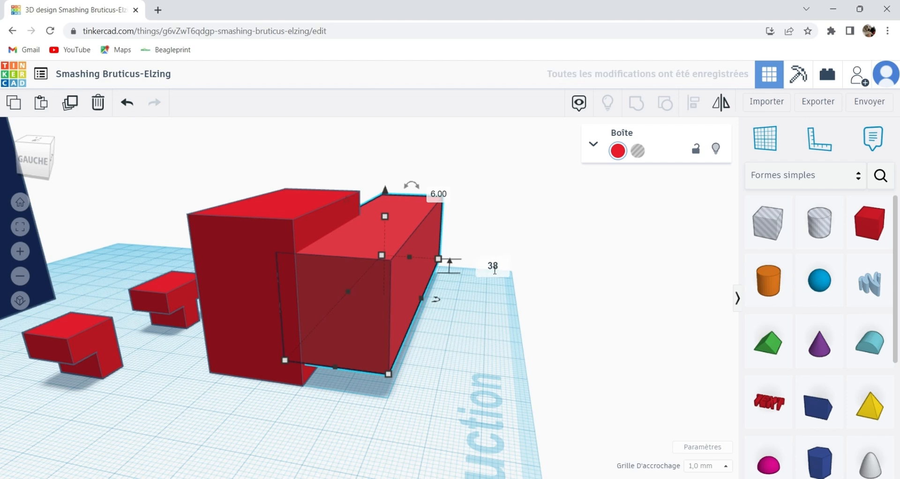
key(Return)
Align the two large red boxes, centred on each other across their width and matched in depth.
click(411, 289)
middle_drag(431, 289, 476, 294)
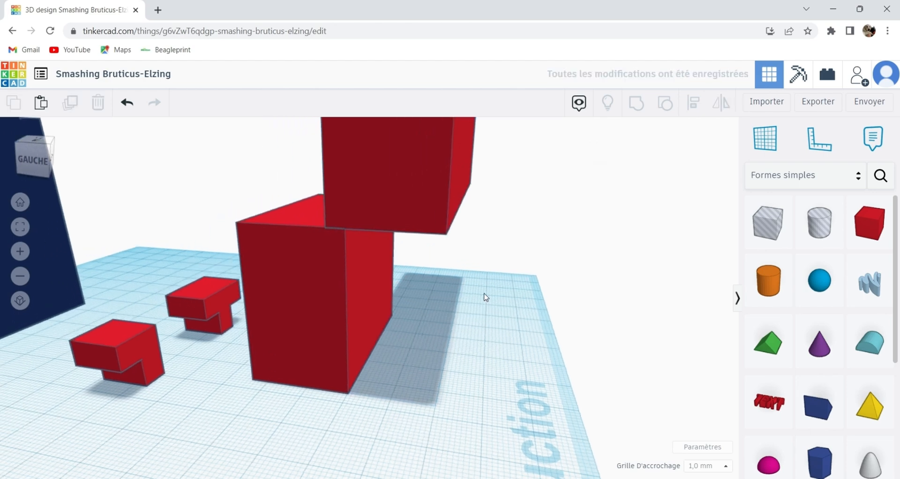
click(321, 213)
shift+click(429, 205)
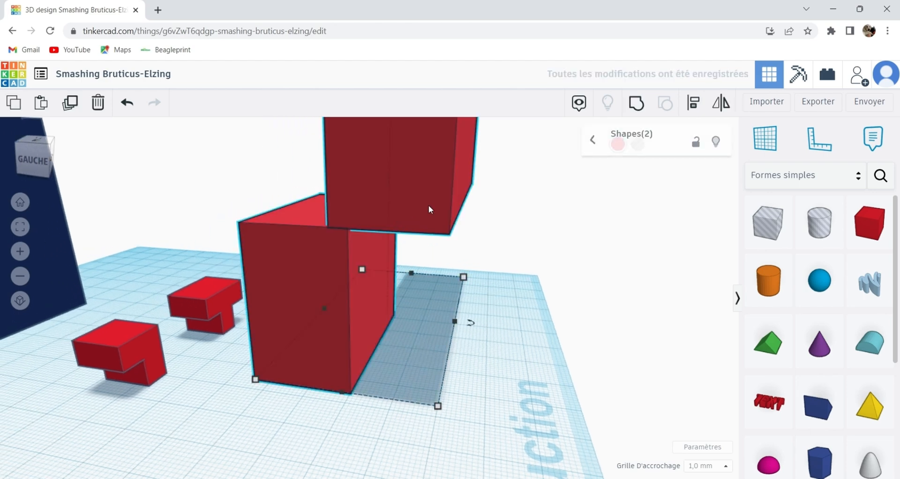
click(693, 102)
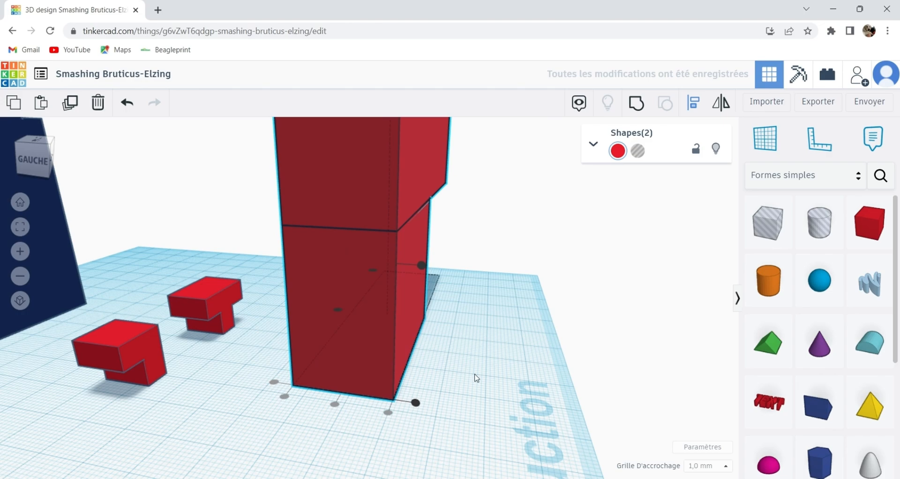
right_drag(319, 336, 291, 379)
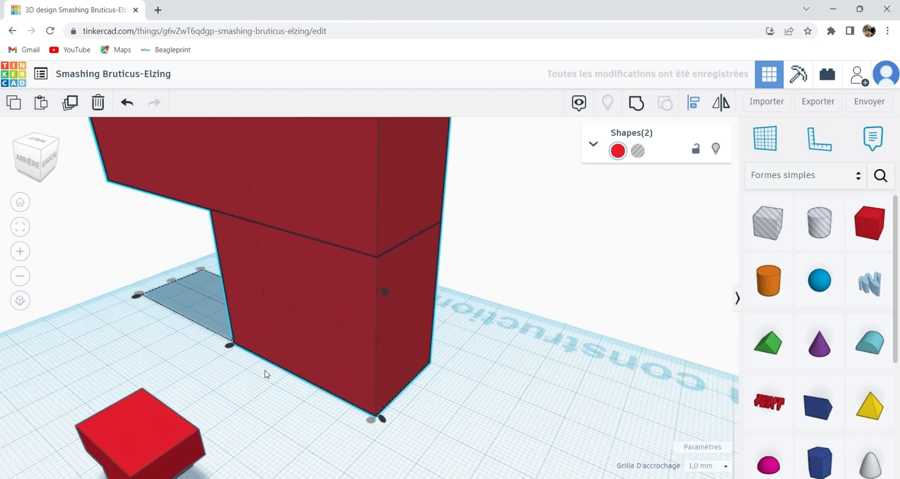
click(231, 347)
Group the two large red boxes into one T-shaped part.
click(478, 384)
right_drag(478, 384, 281, 328)
middle_drag(281, 328, 145, 349)
right_drag(145, 351, 328, 298)
click(314, 261)
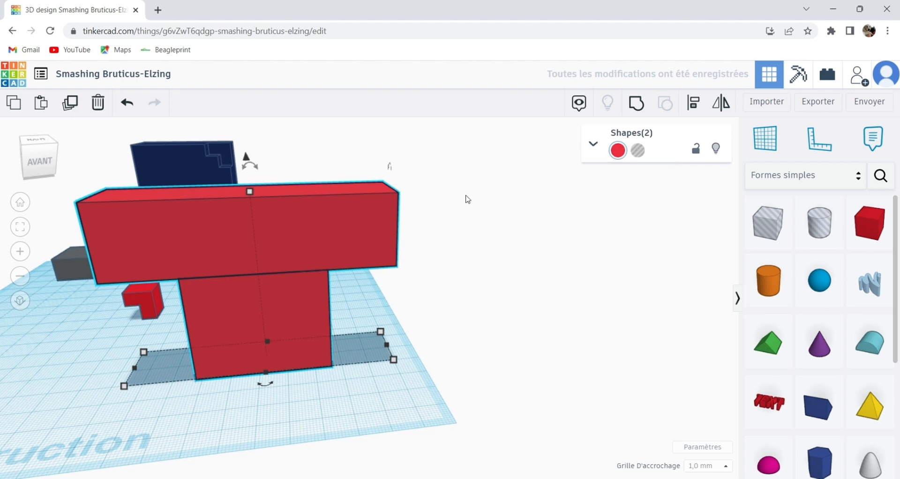
click(636, 103)
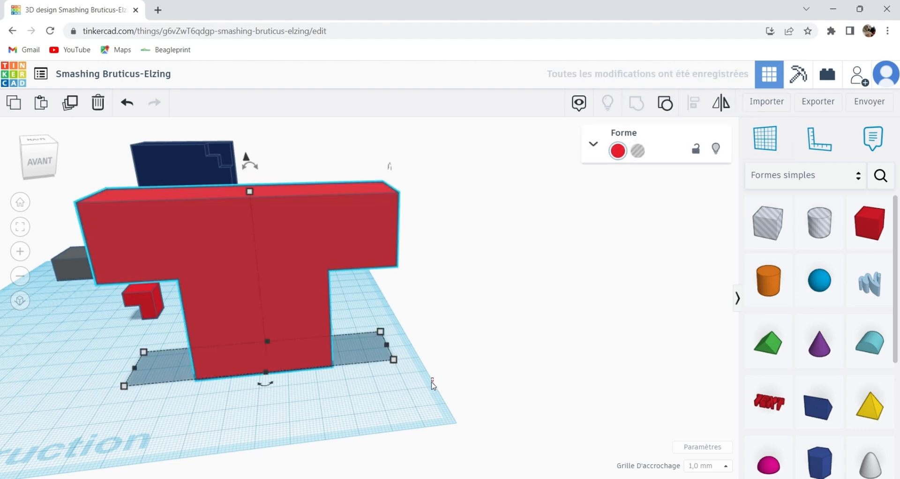
Raise the T-shaped red torso about 28 mm above the workplane.
click(433, 383)
right_drag(367, 382, 400, 314)
click(400, 313)
drag(372, 189, 347, 104)
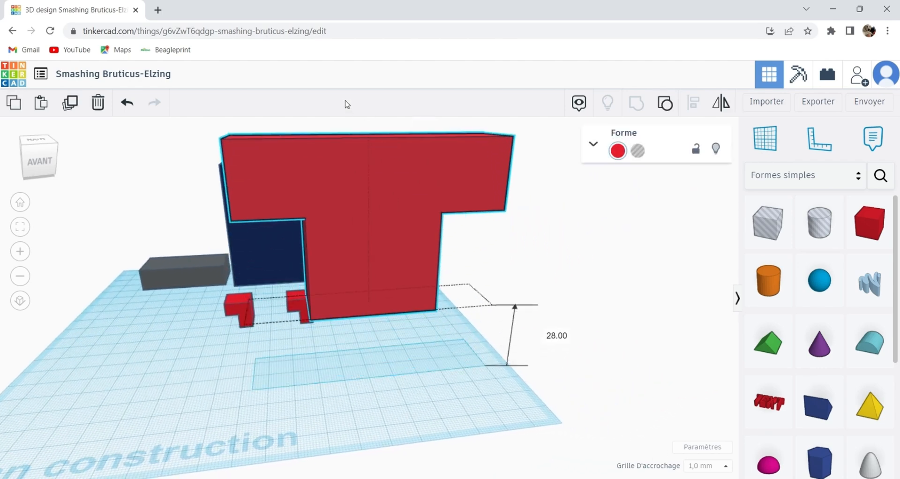
Move the small T-shaped red part beneath the torso and raise it up to the torso's underside.
click(382, 336)
right_drag(382, 337, 304, 432)
click(296, 430)
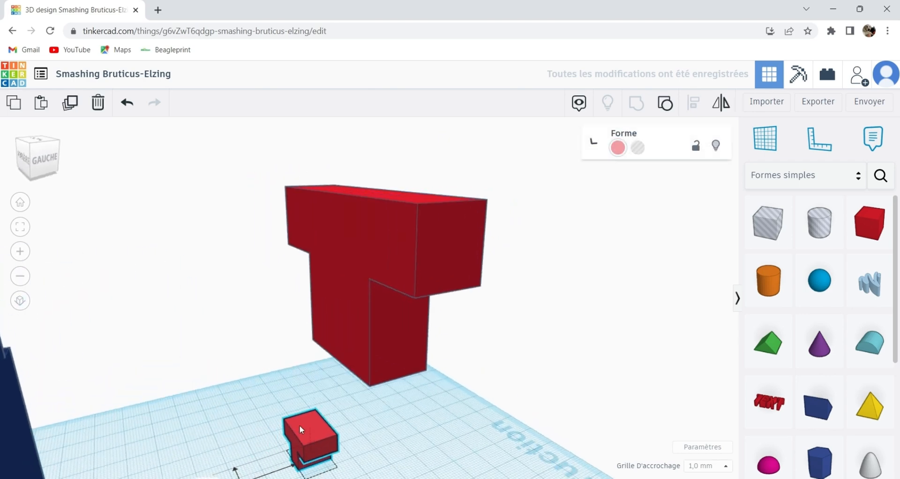
right_drag(319, 390, 340, 379)
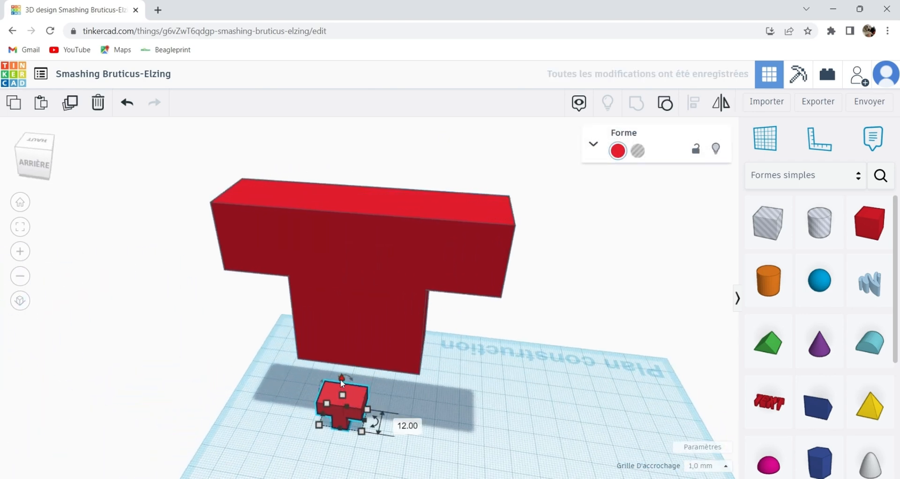
drag(340, 379, 344, 354)
scroll(364, 365, up, 5)
right_drag(390, 392, 421, 355)
drag(361, 245, 359, 235)
Adjust the small T-shaped part so it sits against the torso's underside along the rear edge.
click(280, 322)
right_drag(345, 303, 358, 316)
scroll(358, 316, up, 2)
scroll(359, 320, up, 3)
click(409, 317)
right_drag(429, 293, 397, 376)
click(485, 306)
scroll(397, 376, down, 3)
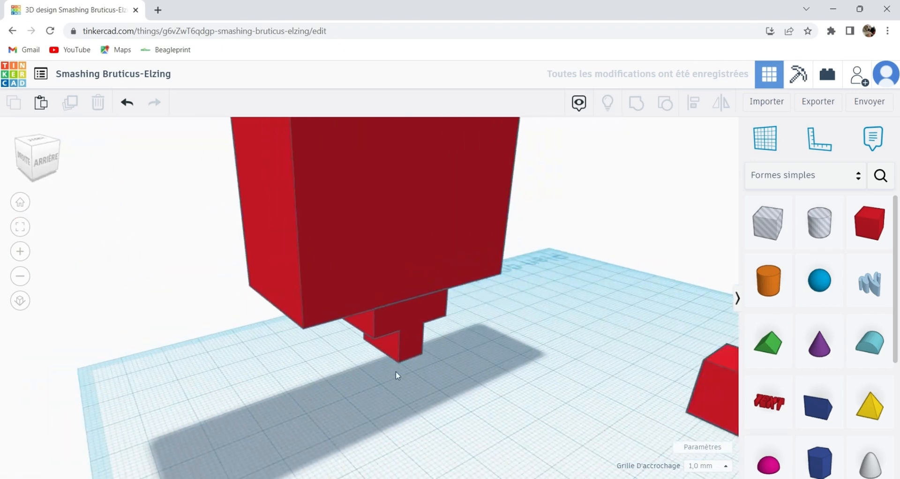
Align the small T-shaped part and the torso so they are centred on each other across their width.
drag(396, 376, 383, 285)
scroll(401, 299, down, 3)
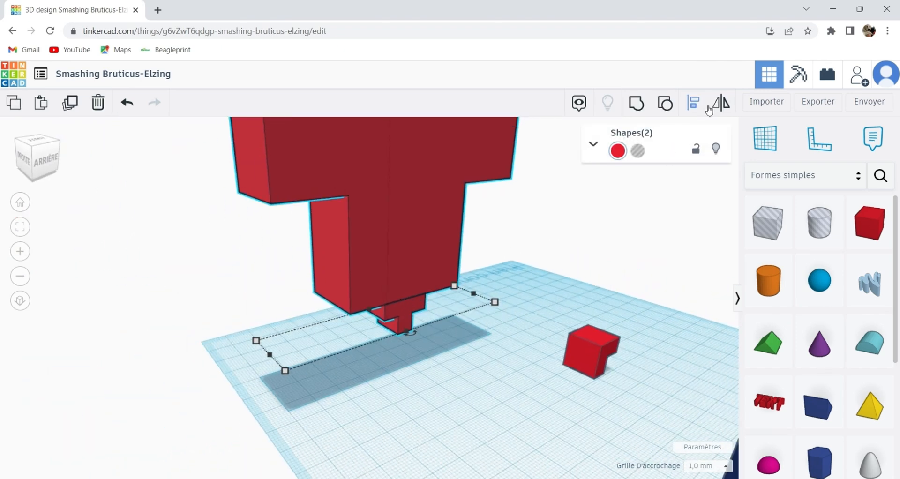
click(702, 109)
click(412, 333)
click(364, 358)
right_drag(364, 358, 431, 349)
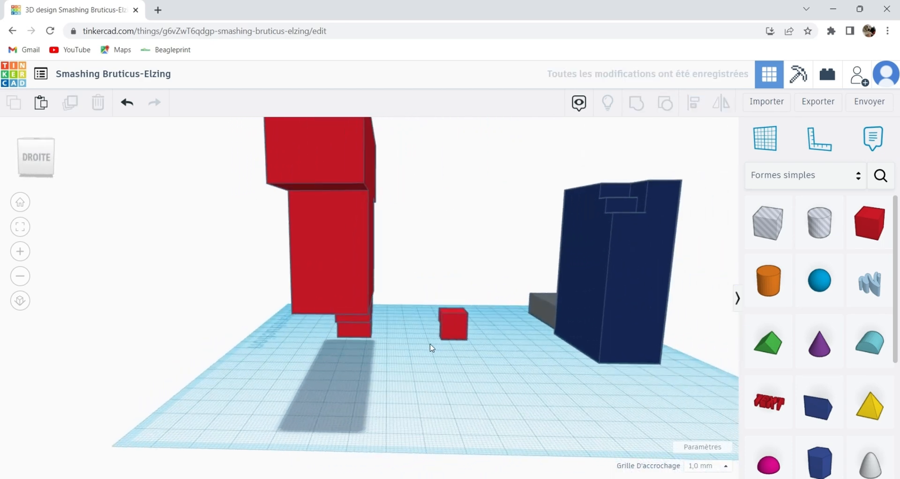
Move the small L-shaped red part under the torso's front corner and raise it off the workplane.
drag(466, 328, 308, 357)
right_drag(309, 358, 511, 358)
drag(325, 395, 365, 384)
drag(357, 340, 359, 290)
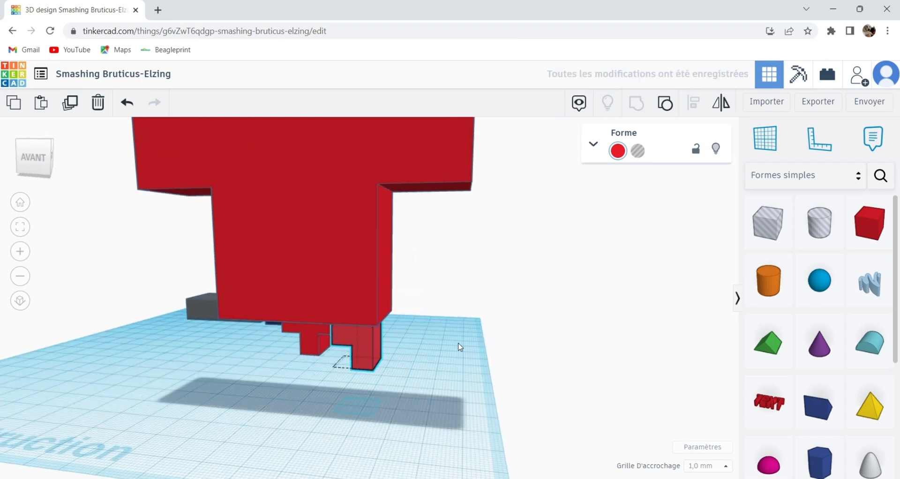
Fine-tune the L-shaped part's height and position until it meets the torso's underside, flush with the front corner.
scroll(436, 349, up, 4)
right_drag(402, 359, 408, 337)
drag(351, 221, 357, 217)
right_drag(443, 297, 405, 379)
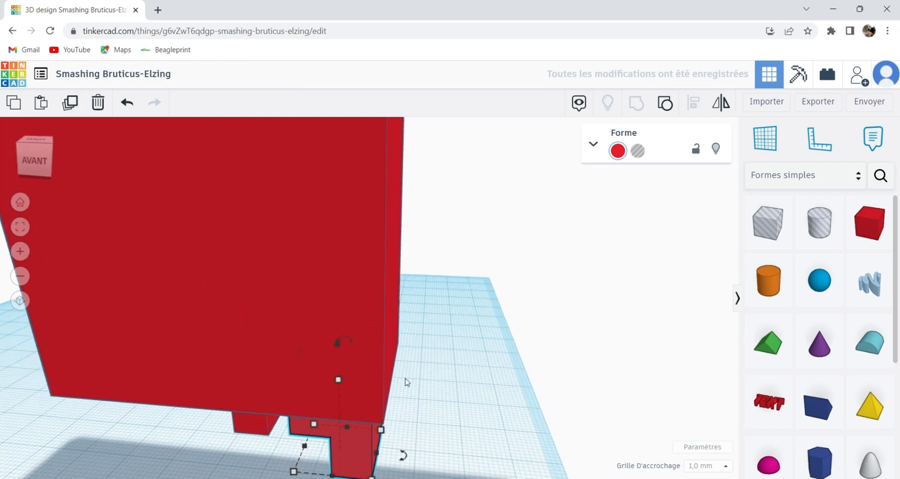
right_drag(271, 396, 326, 324)
scroll(327, 324, up, 2)
middle_drag(327, 323, 409, 359)
drag(373, 365, 336, 389)
click(244, 391)
right_drag(245, 391, 475, 330)
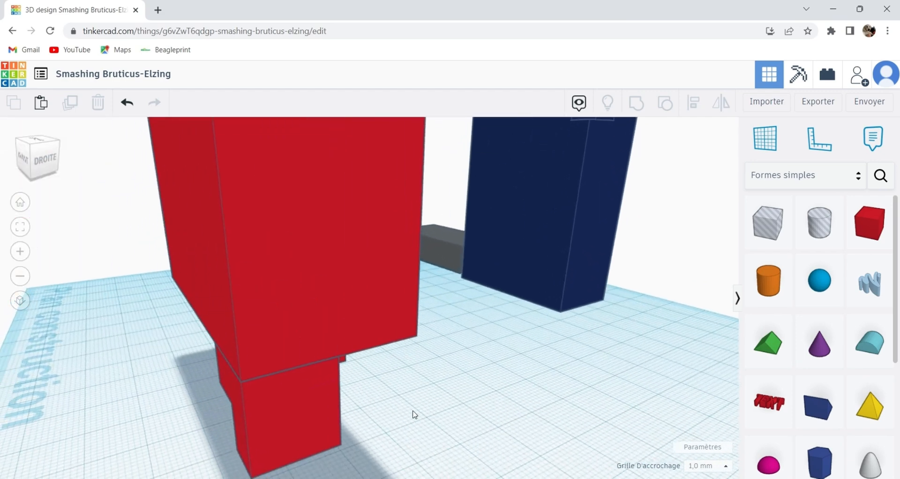
Group the torso with the two small red parts beneath it into one shape.
scroll(413, 412, down, 4)
right_drag(414, 405, 396, 337)
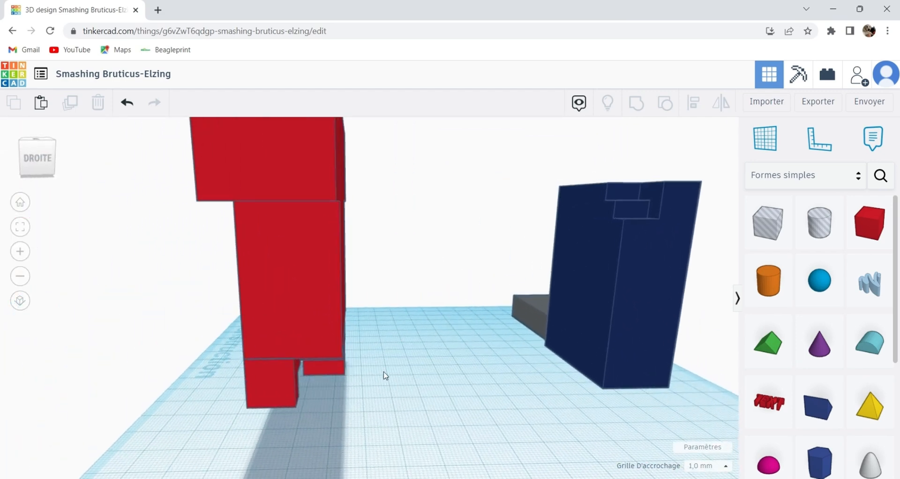
drag(221, 397, 220, 397)
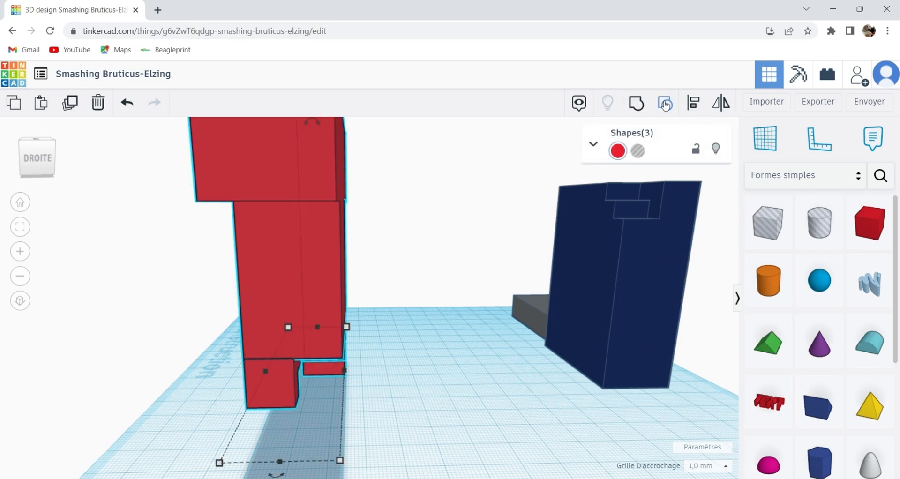
click(665, 104)
click(406, 394)
right_drag(407, 395, 333, 342)
Colour the grouped torso blue.
click(333, 342)
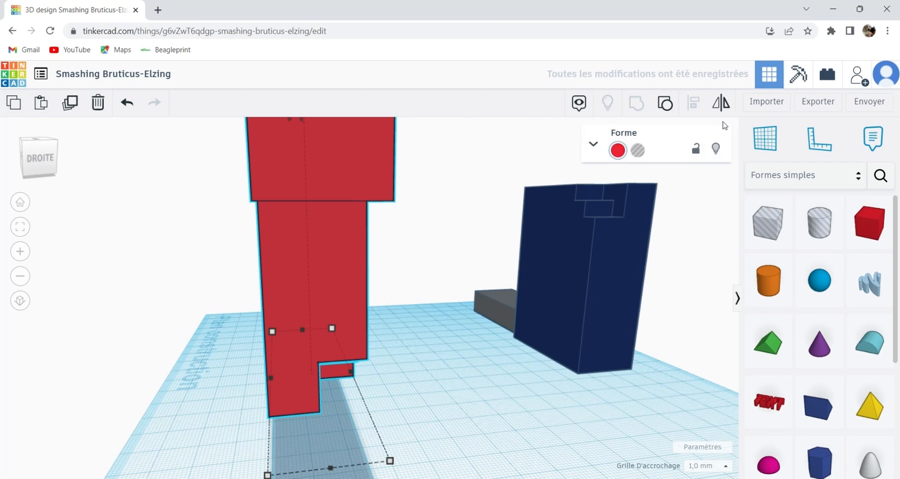
click(618, 151)
click(706, 230)
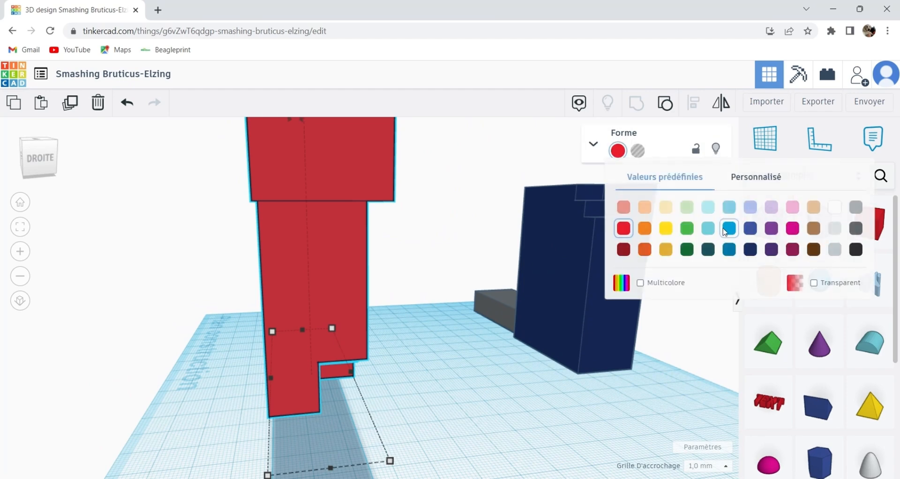
Move the blue torso further back on the workplane, beside the dark blue leg.
click(522, 362)
right_drag(522, 361, 534, 424)
drag(534, 424, 521, 282)
double_click(519, 278)
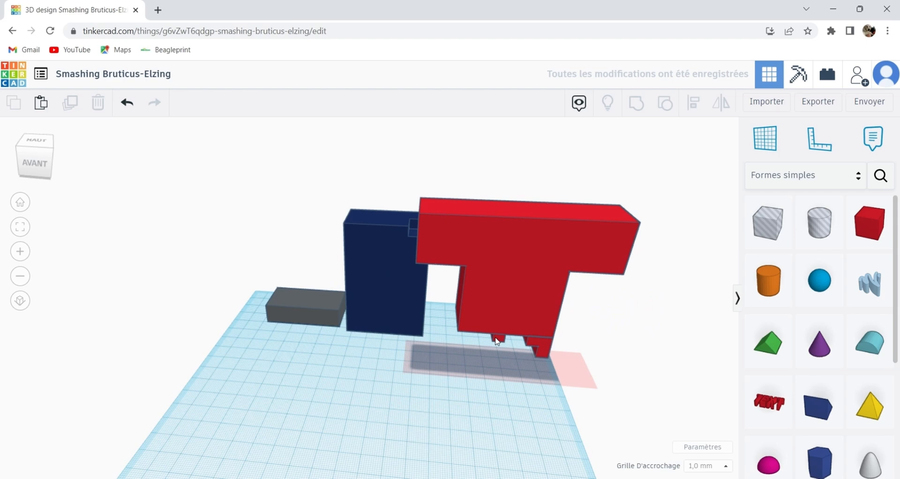
right_drag(569, 377, 482, 372)
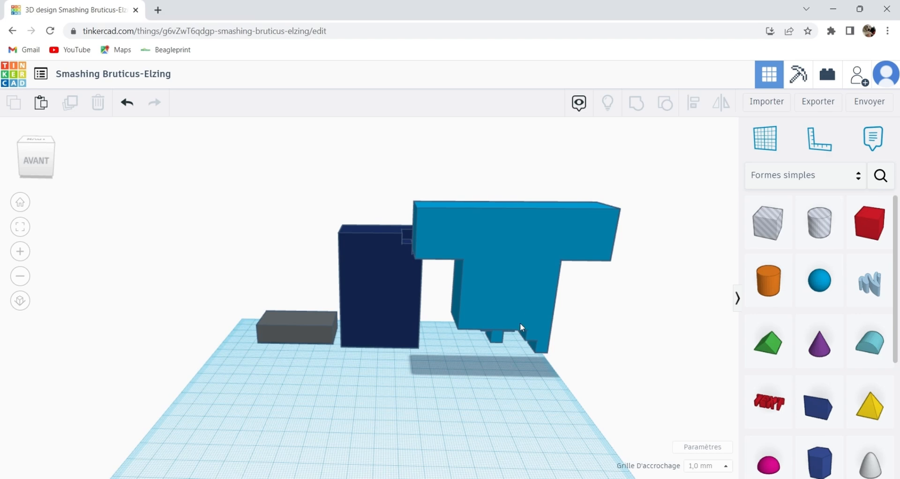
drag(490, 319, 475, 285)
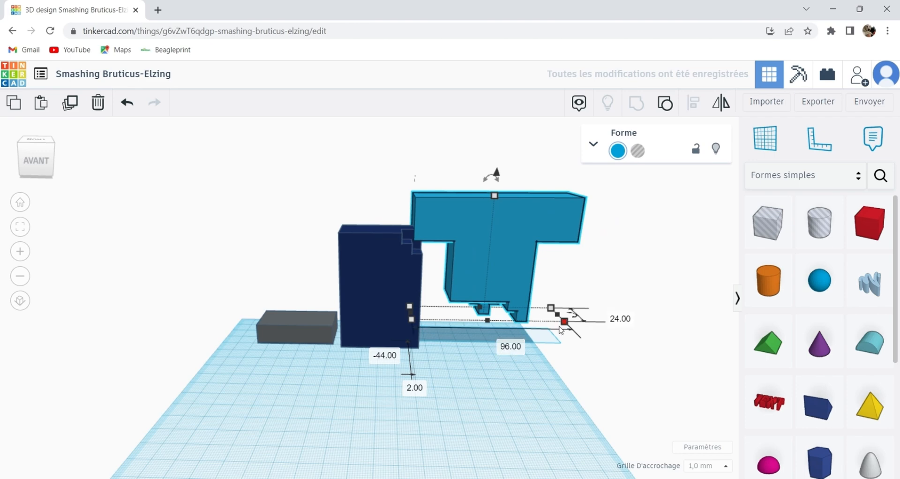
right_drag(511, 394, 546, 354)
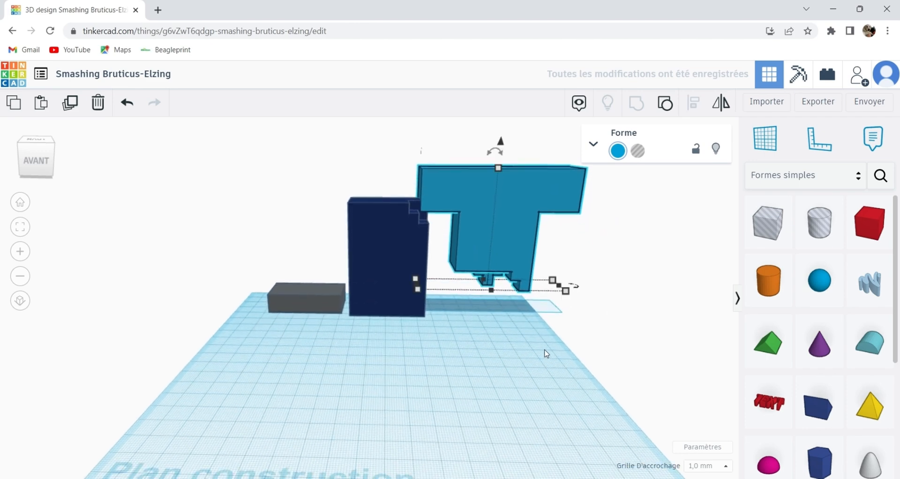